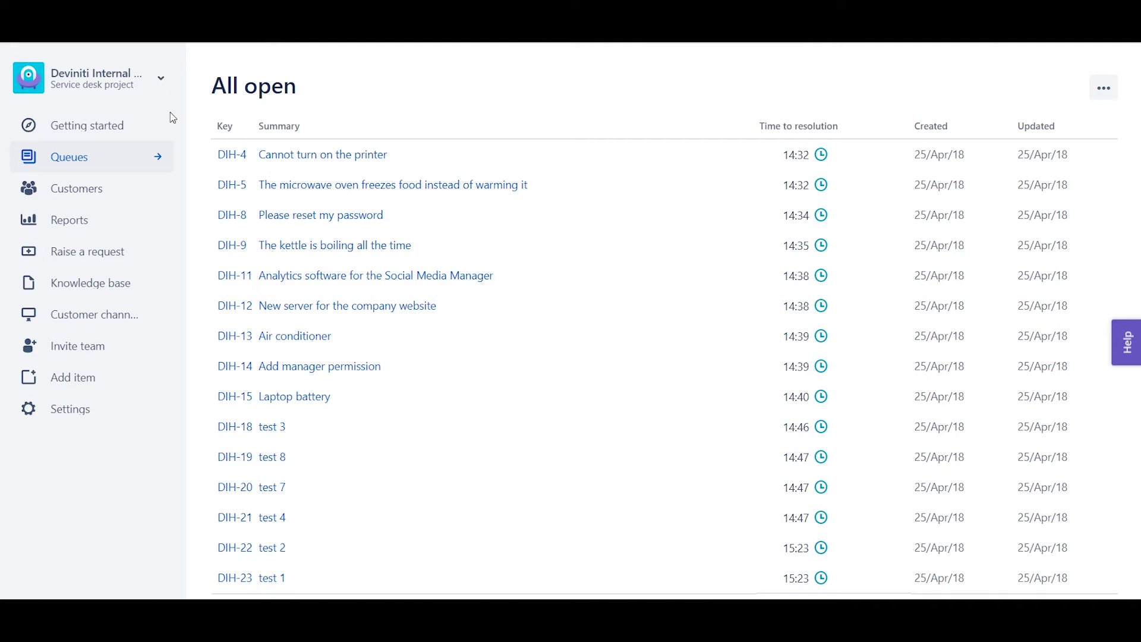
Step: Start a new Jira Service Desk queue named 'New hardware/software'
left_click(91, 158)
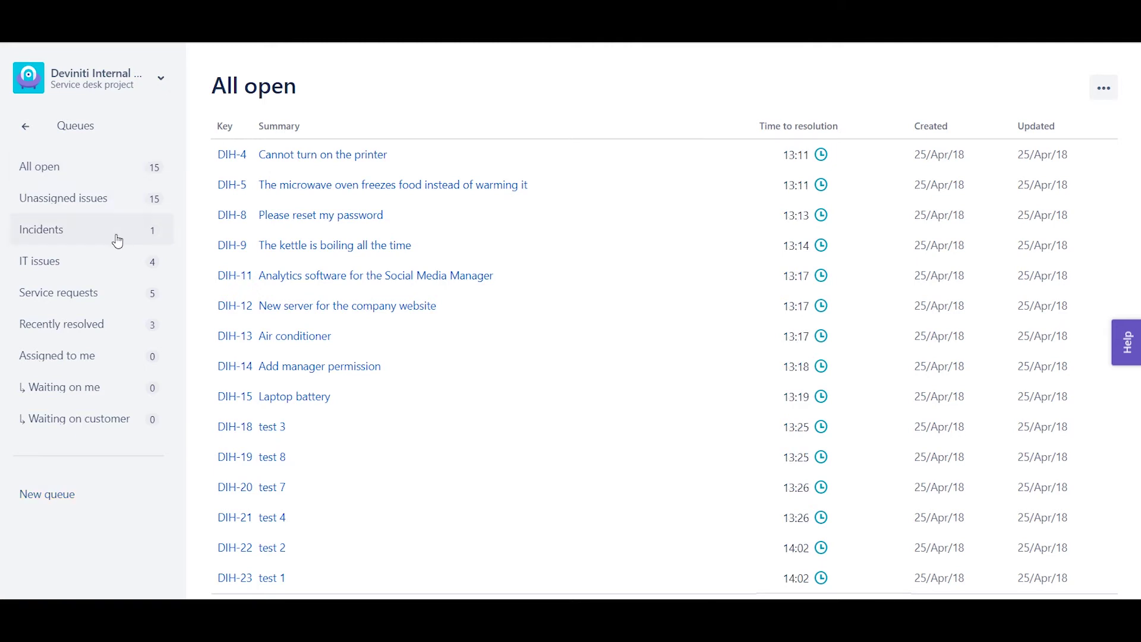
left_click(100, 498)
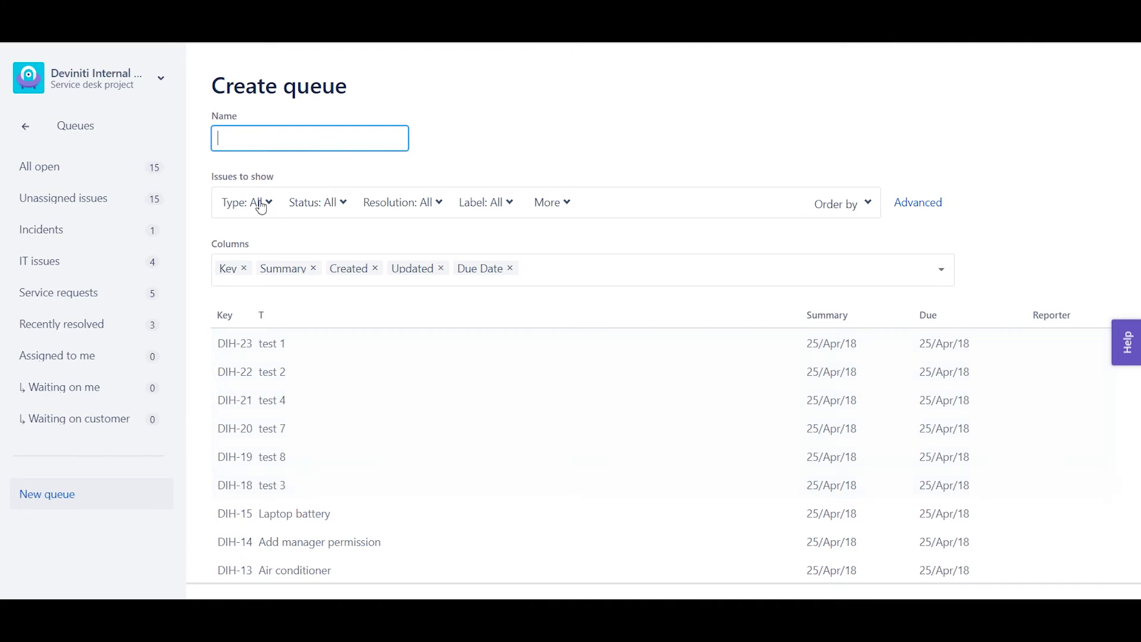
type("New hardwa")
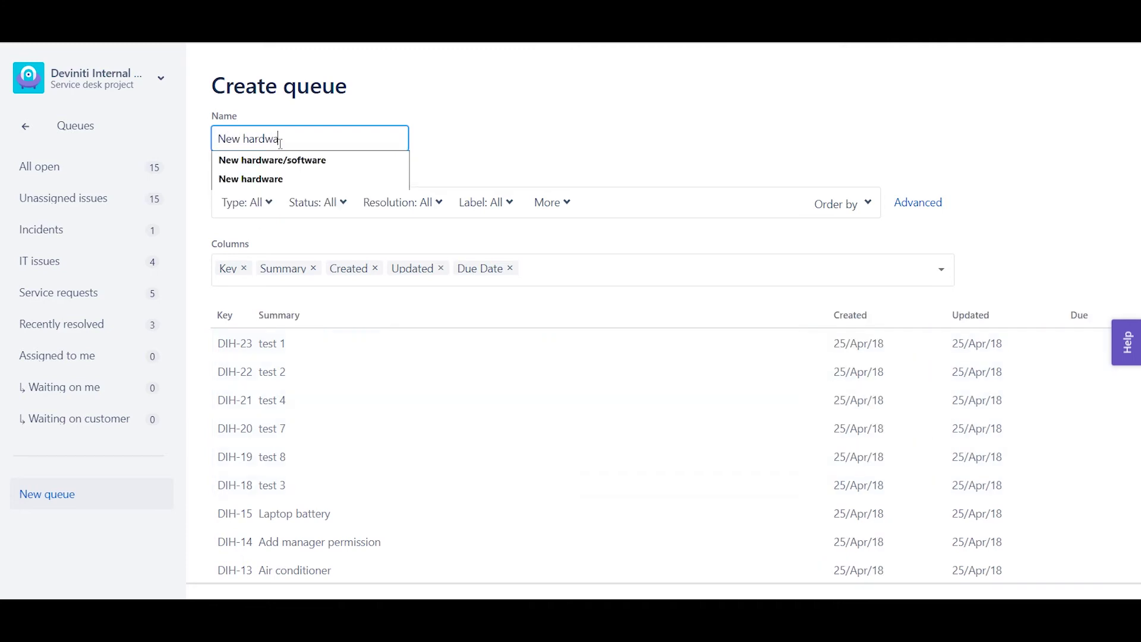
type("re/software")
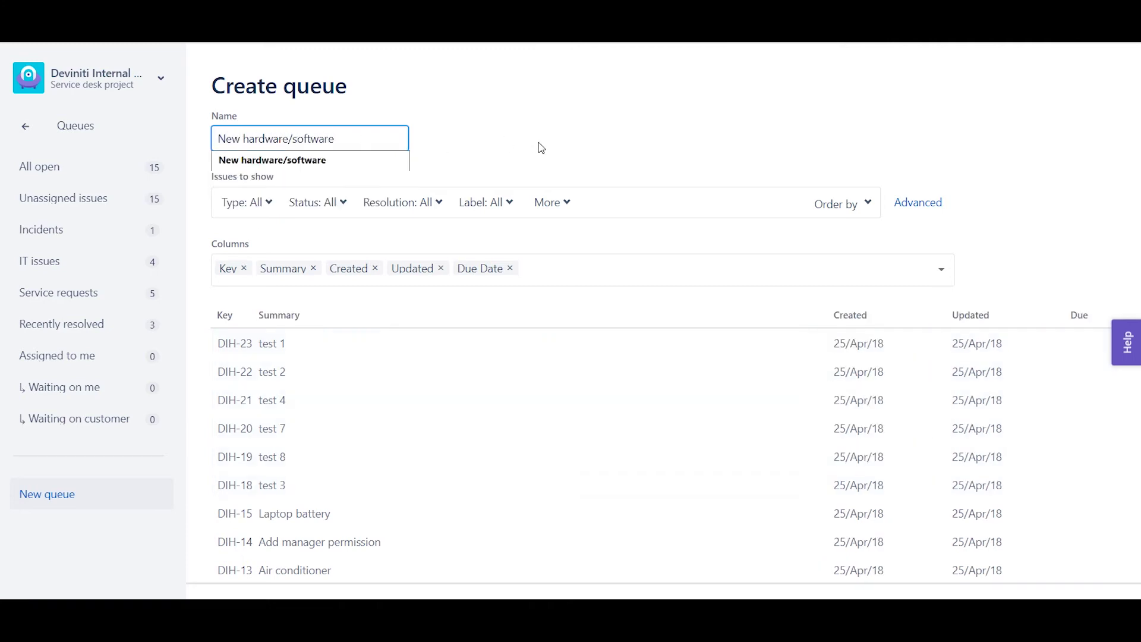
left_click(539, 143)
Step: Filter the queue to unresolved IT Help and Purchase issues, shown as a JQL query
key("Tab")
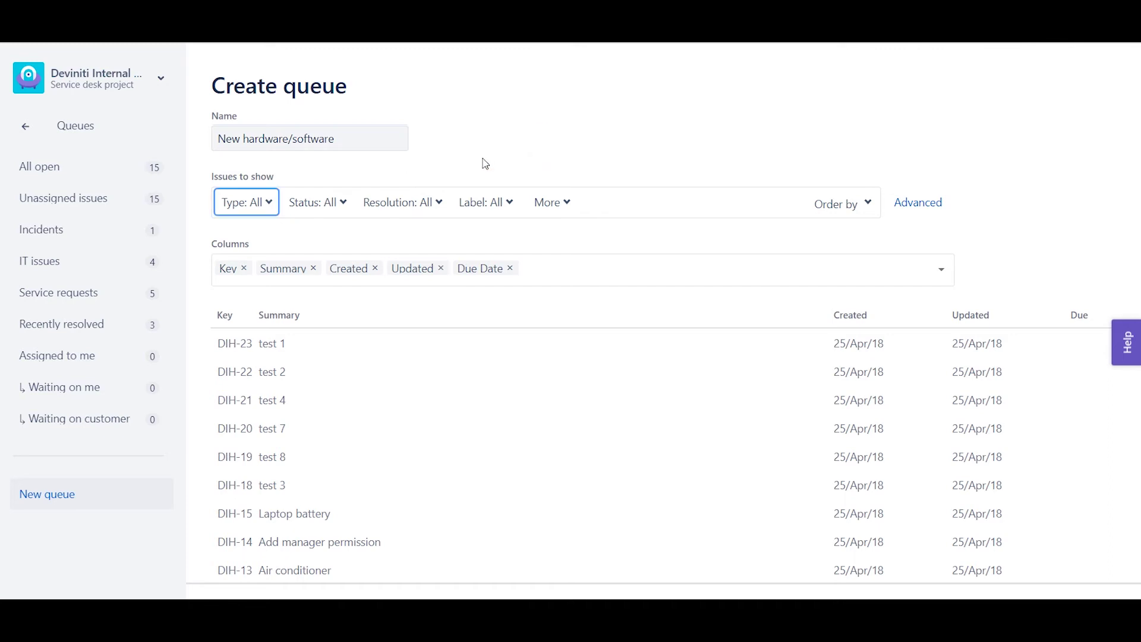
left_click(263, 212)
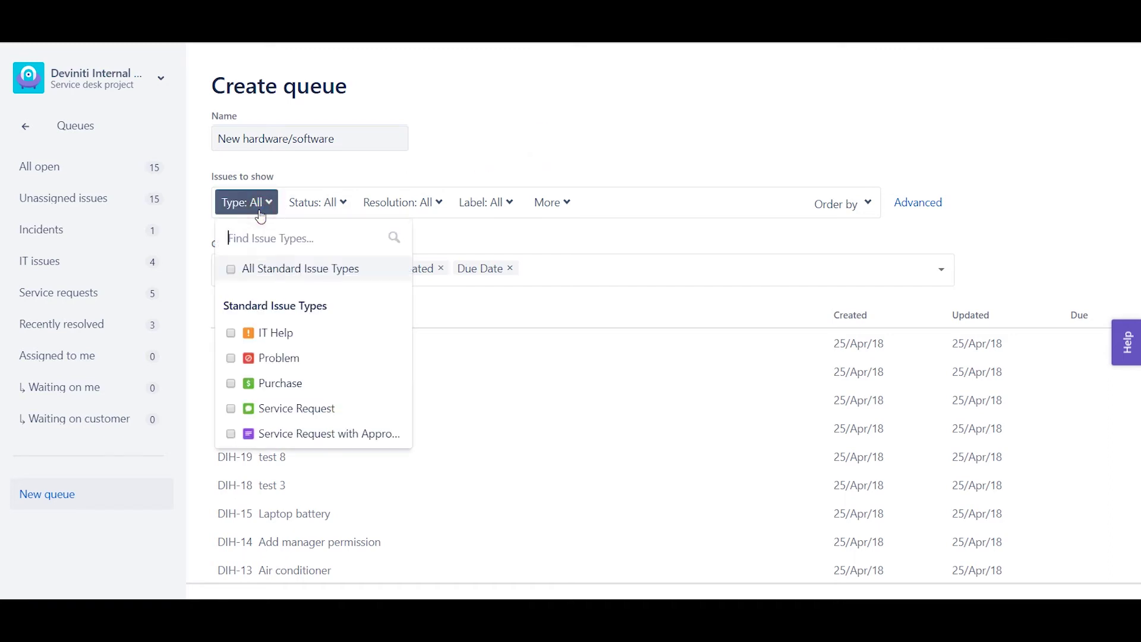
left_click(283, 330)
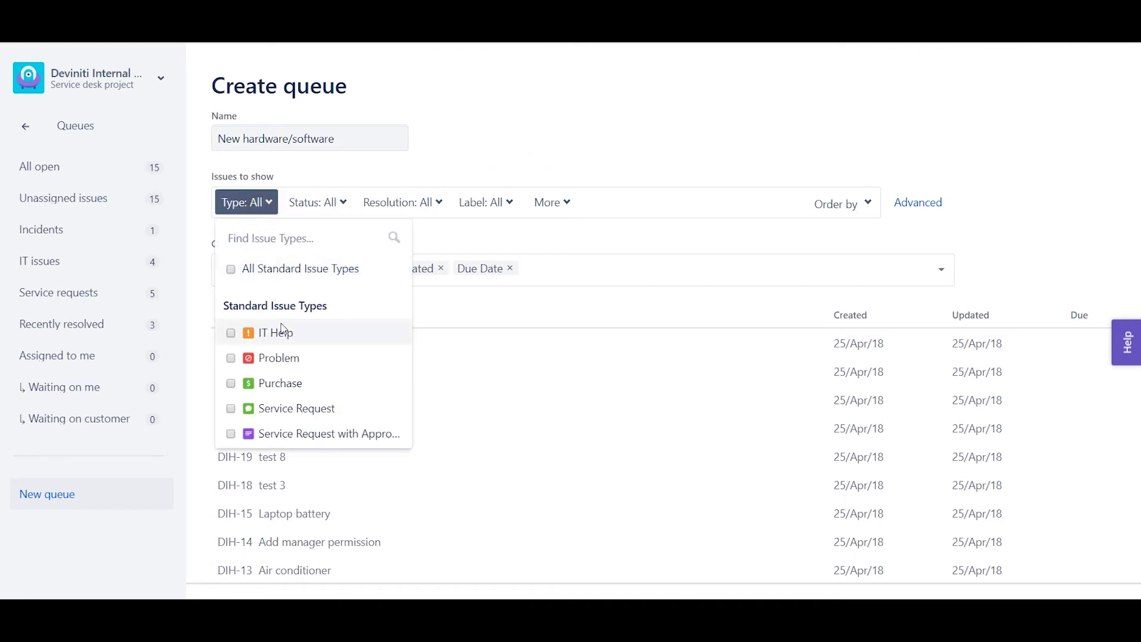
left_click(295, 383)
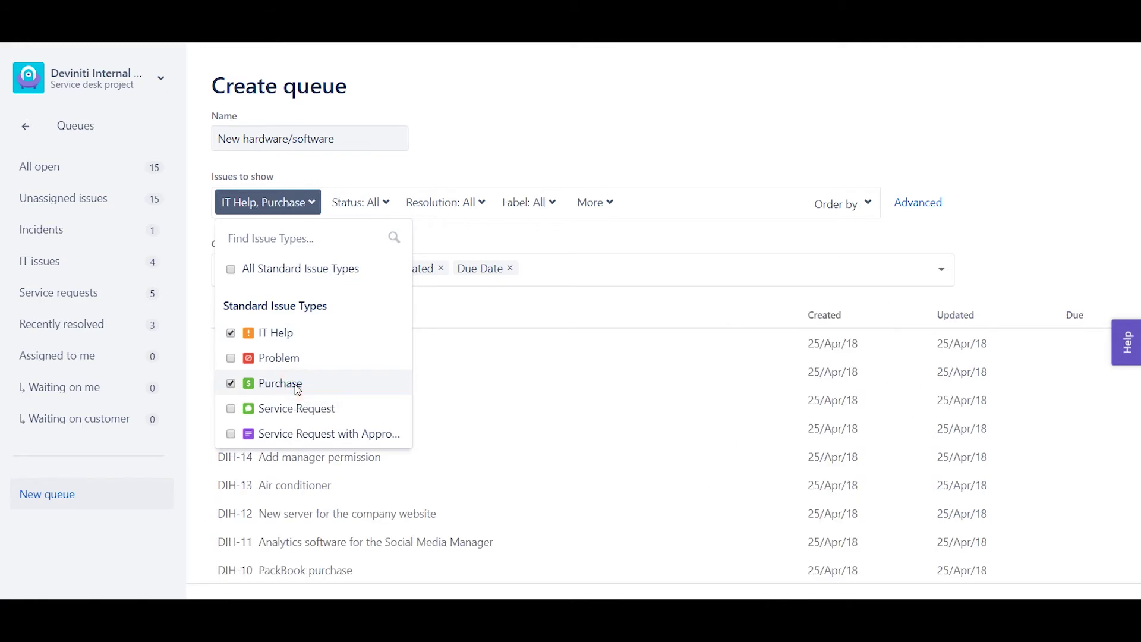
left_click(443, 202)
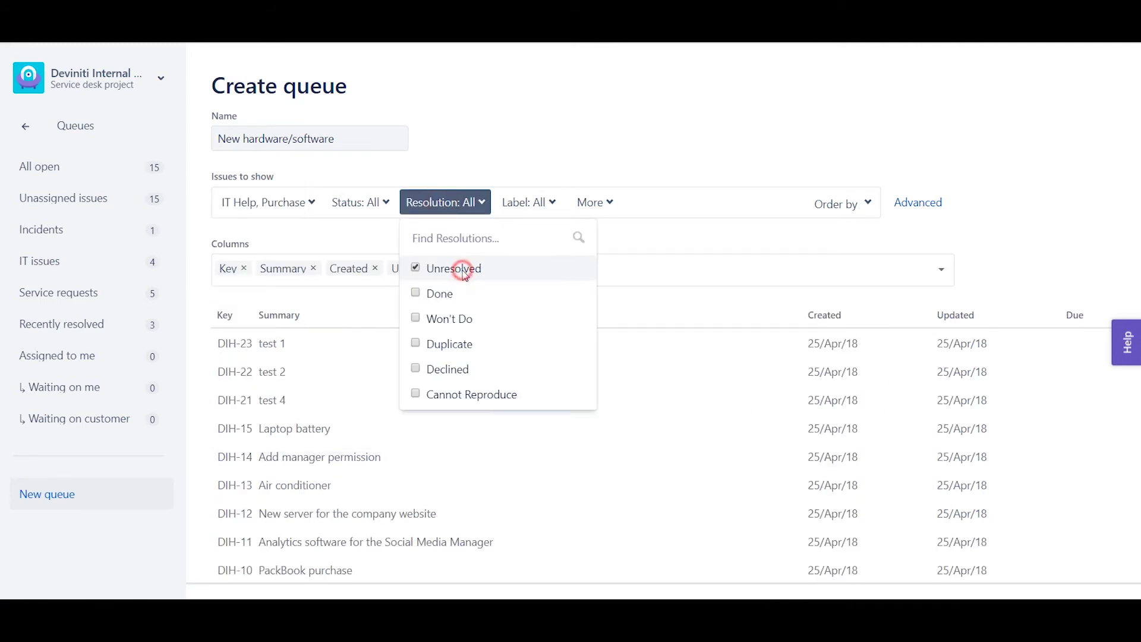
left_click(462, 269)
left_click(538, 158)
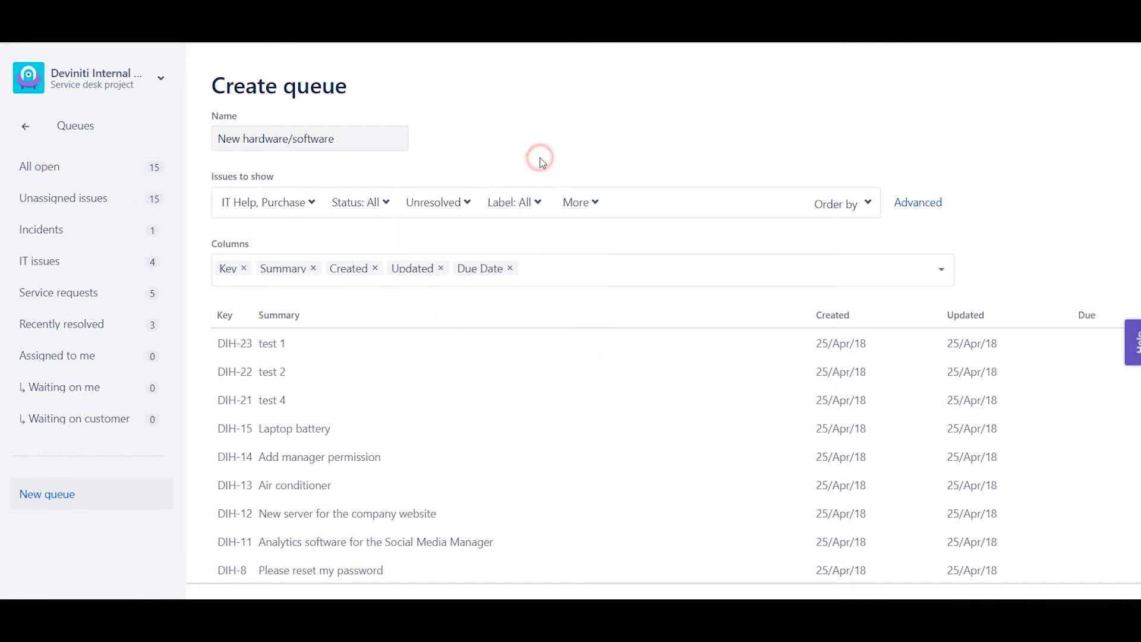
left_click(923, 204)
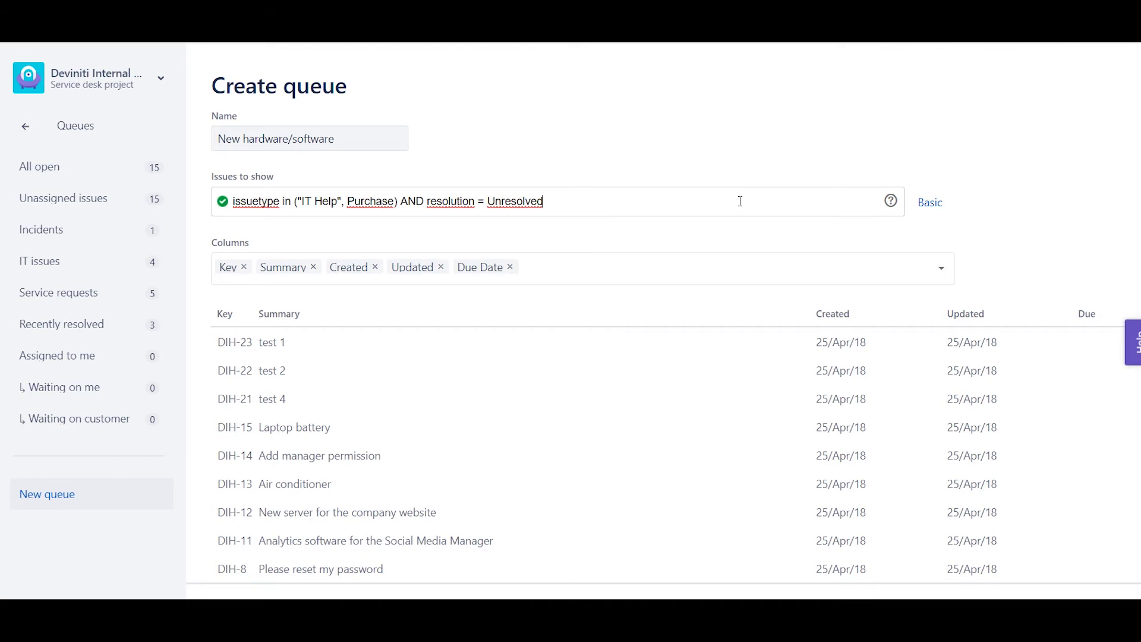
Step: Append 'and summary !~ test' to the JQL, leaving 6 matching issues
type("and summary !")
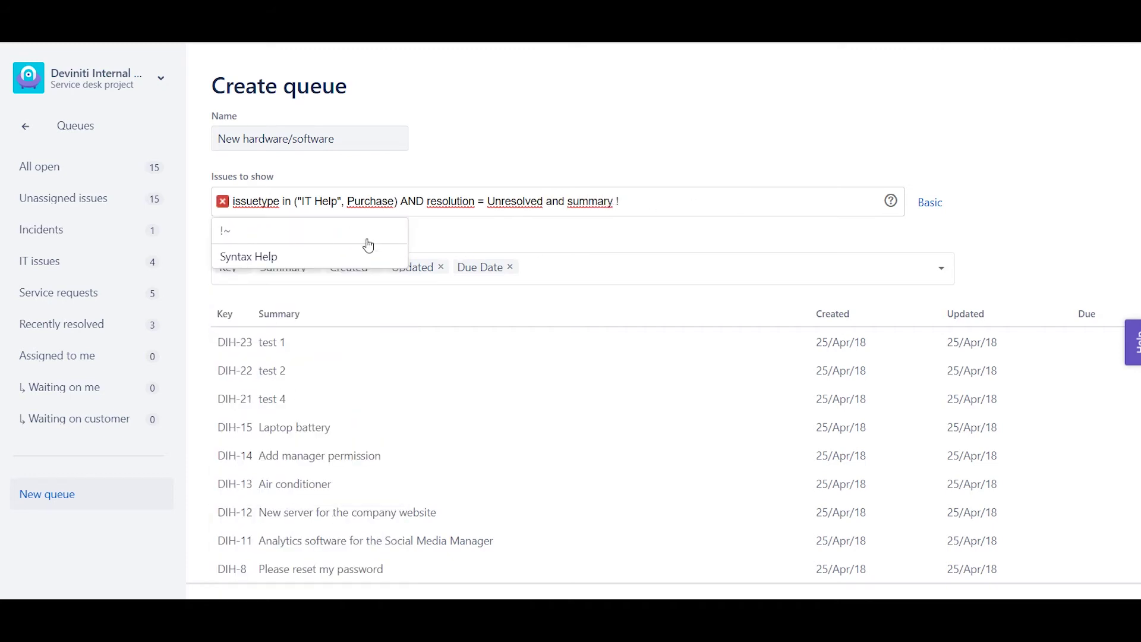
left_click(309, 229)
type("test")
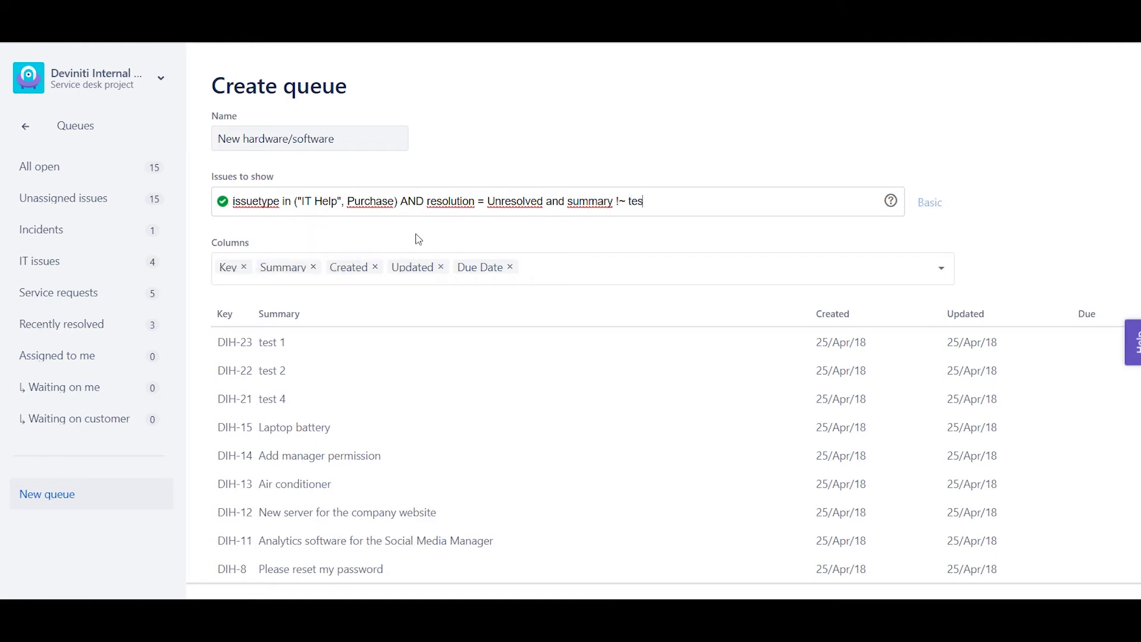
left_click(416, 234)
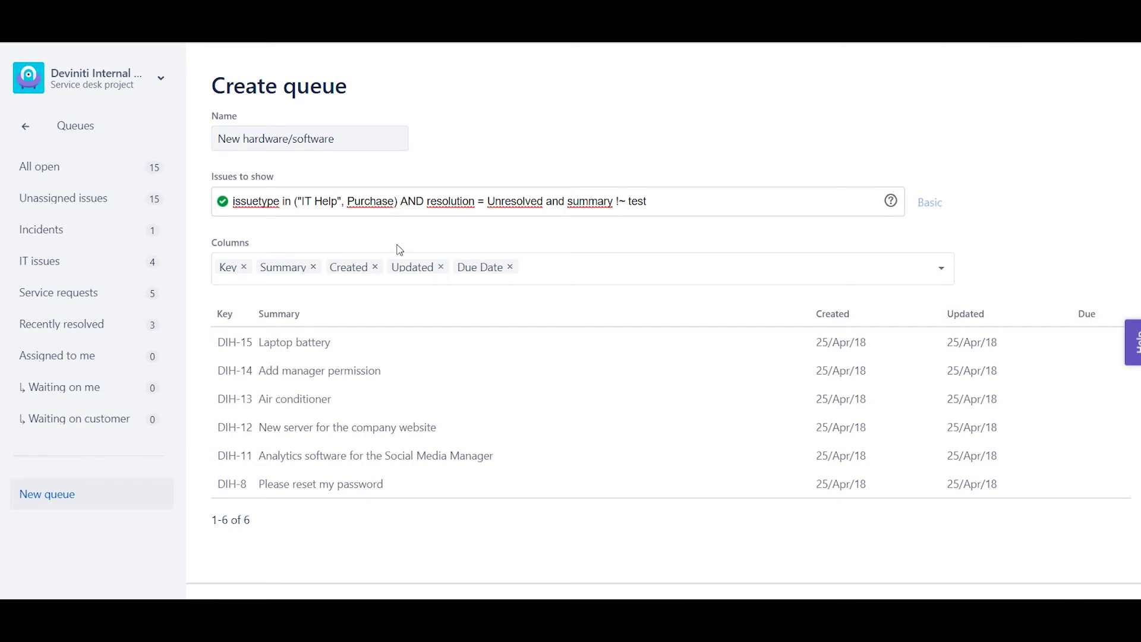
Step: Set columns to Key, Issue Type, Summary, Due Date and Reporter, then create the queue
left_click(378, 267)
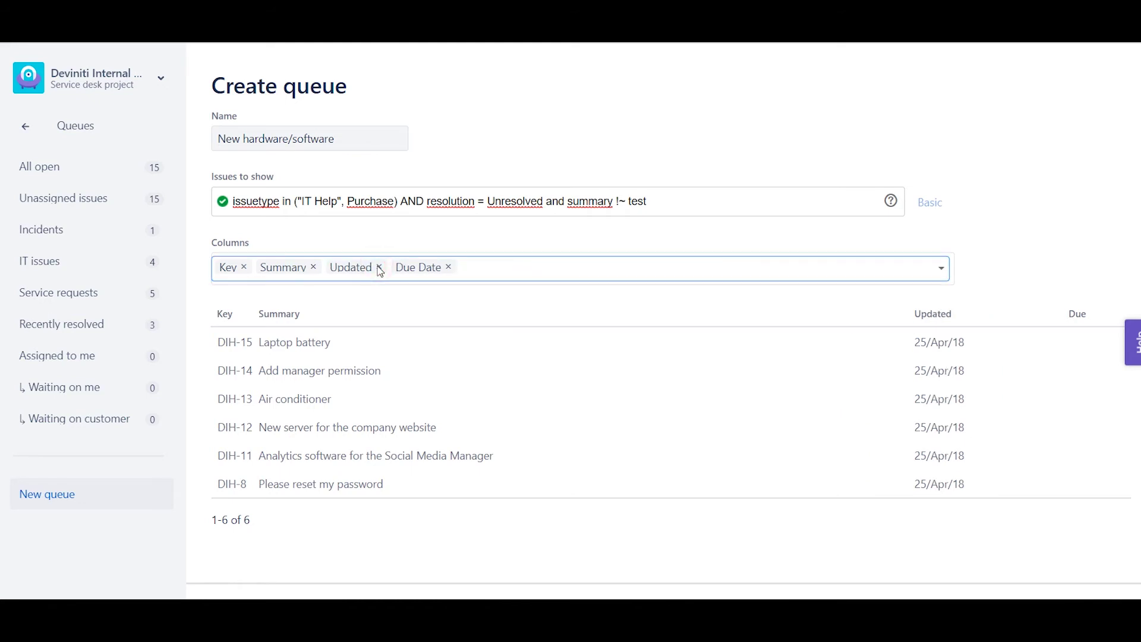
left_click(378, 267)
type("repo")
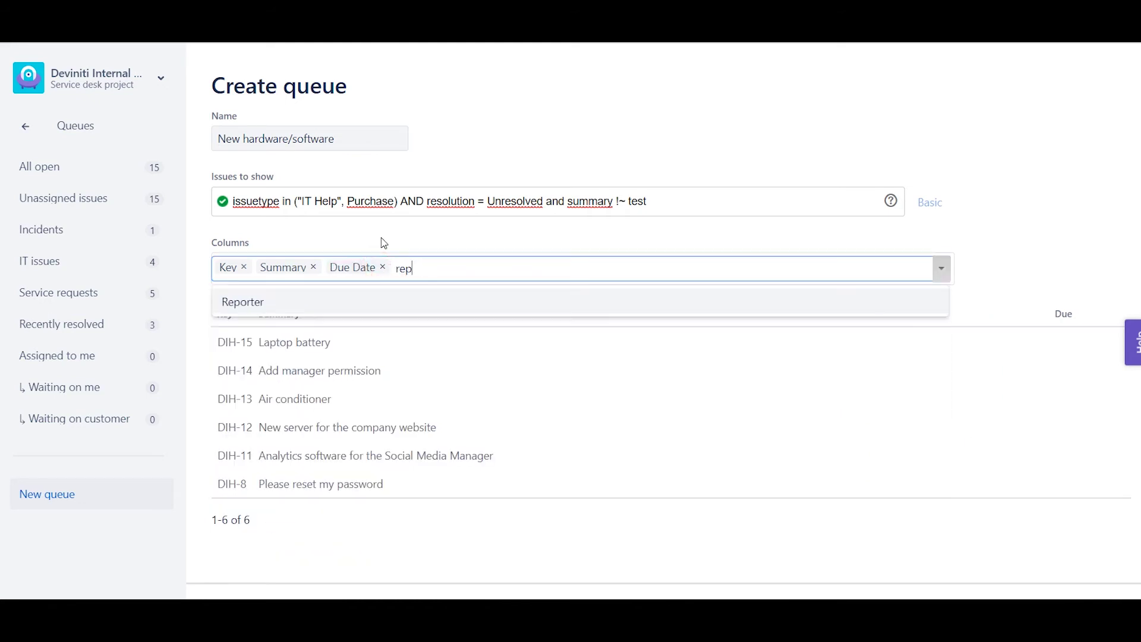
left_click(404, 306)
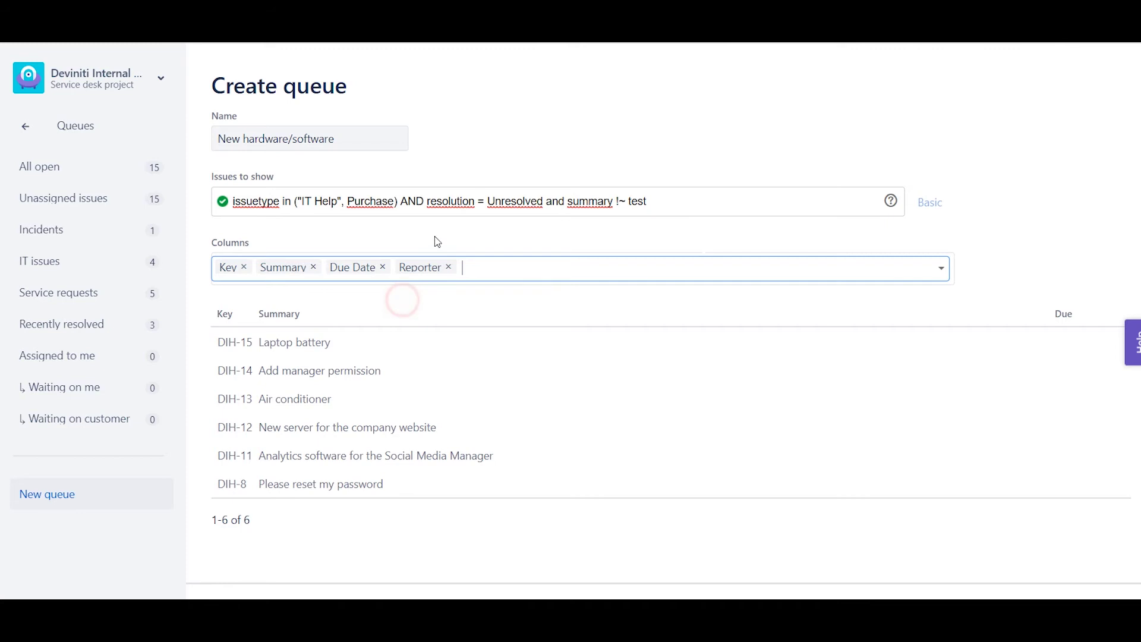
type("issue")
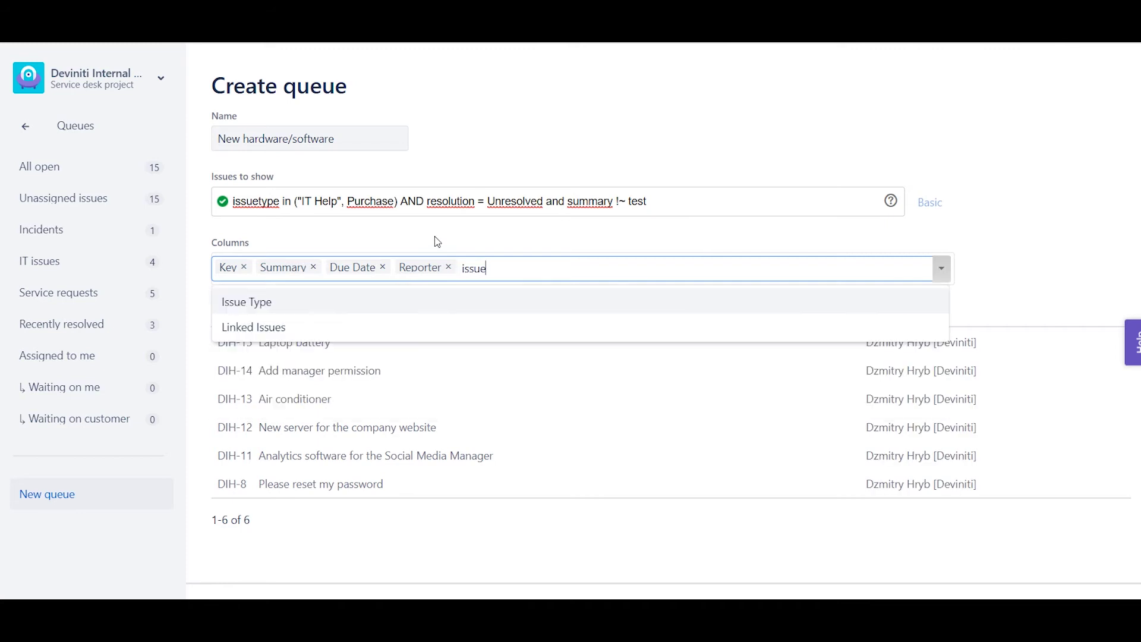
left_click(443, 301)
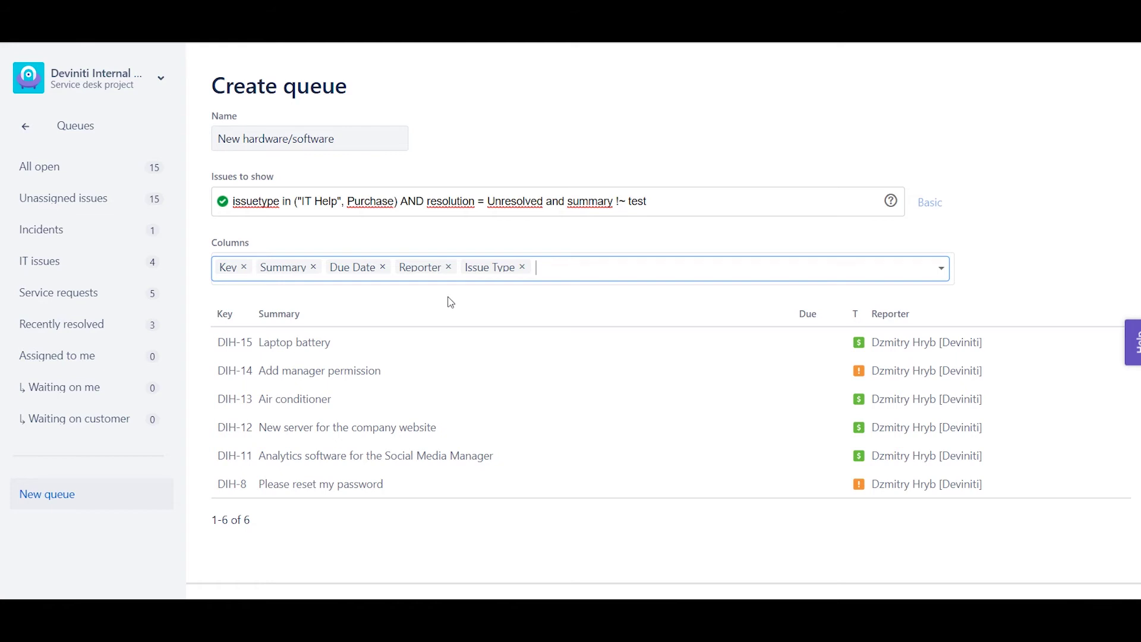
left_click_drag(490, 268, 251, 274)
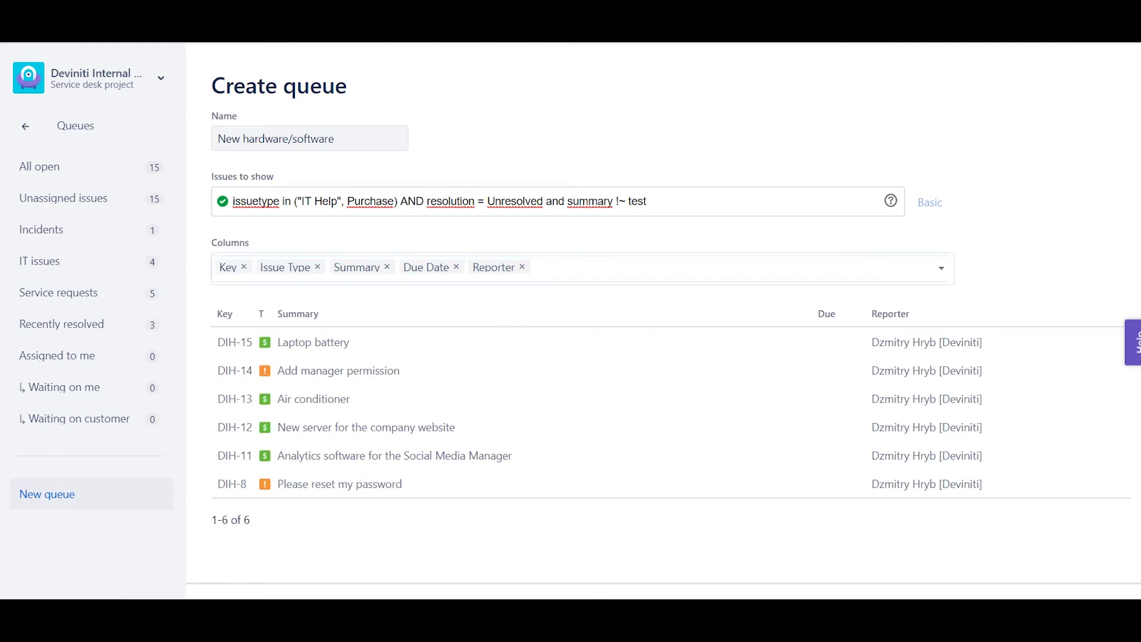
left_click(838, 543)
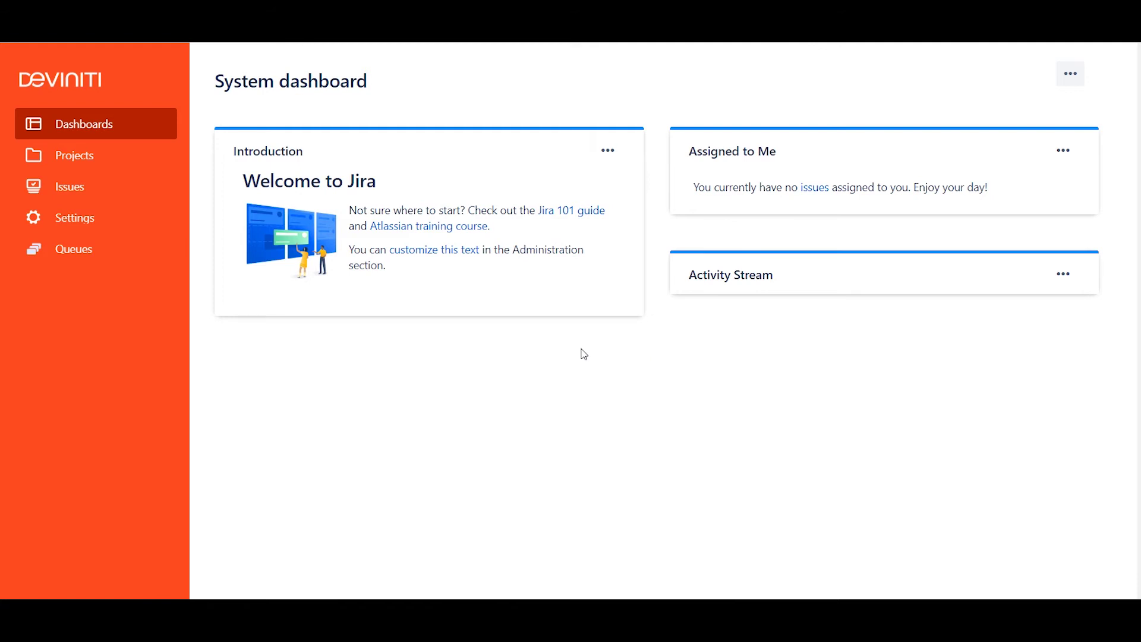
Step: Open the Deviniti Queues app from the System dashboard sidebar
left_click(87, 256)
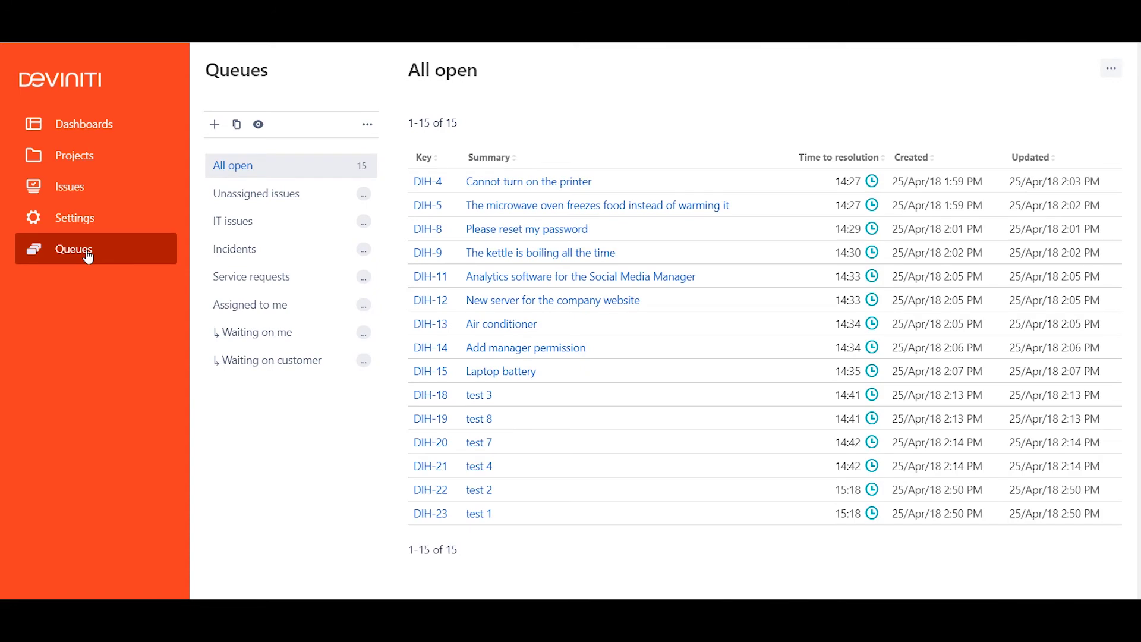
Step: Draft a Deviniti queue named 'New hardware/software' visible to jira-administrators
left_click(213, 126)
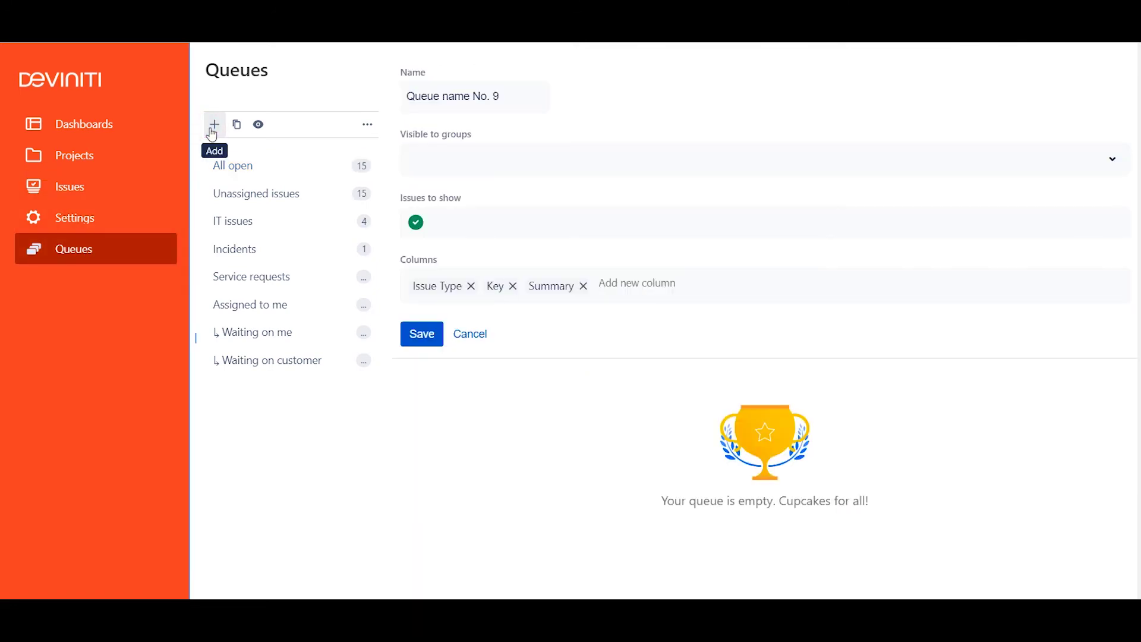
left_click_drag(512, 97, 396, 98)
type("Ne")
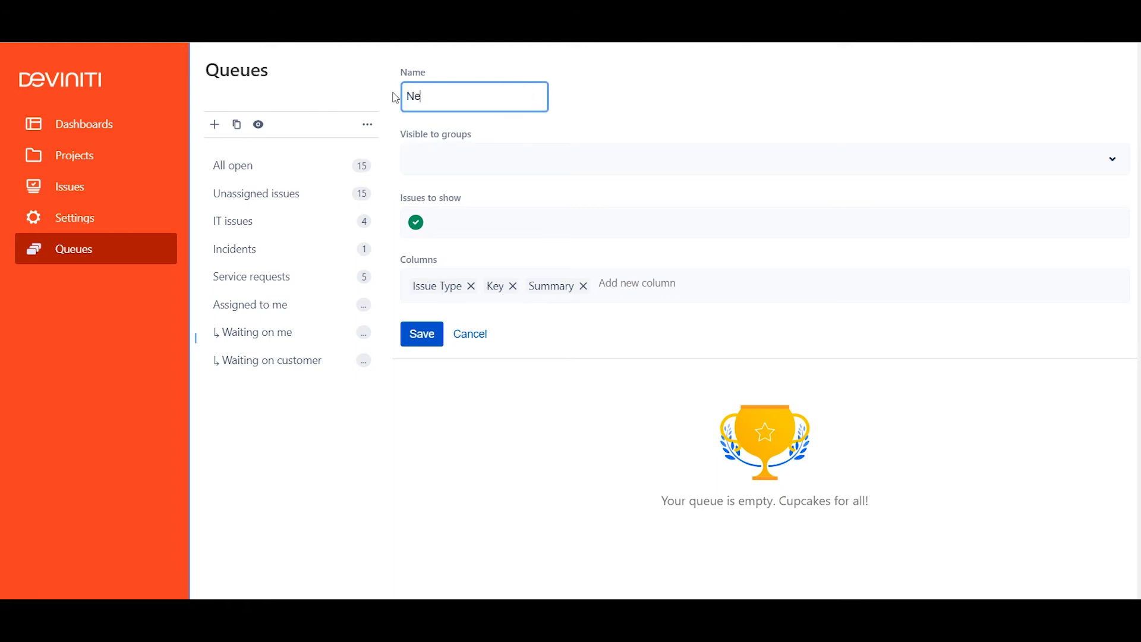
type("w hardware/software")
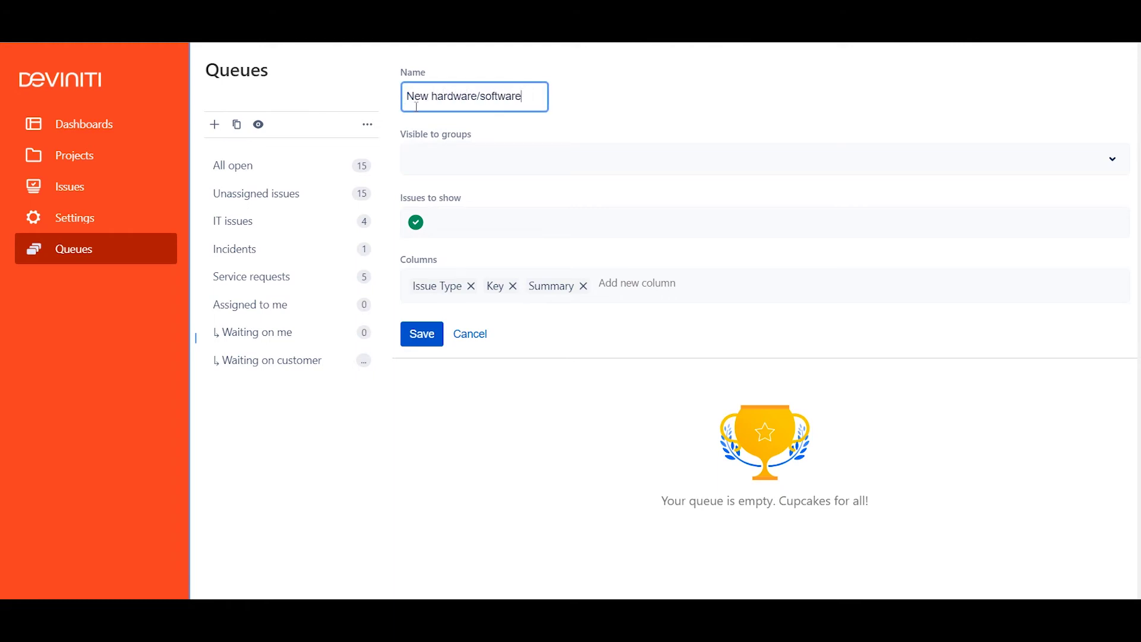
left_click(512, 158)
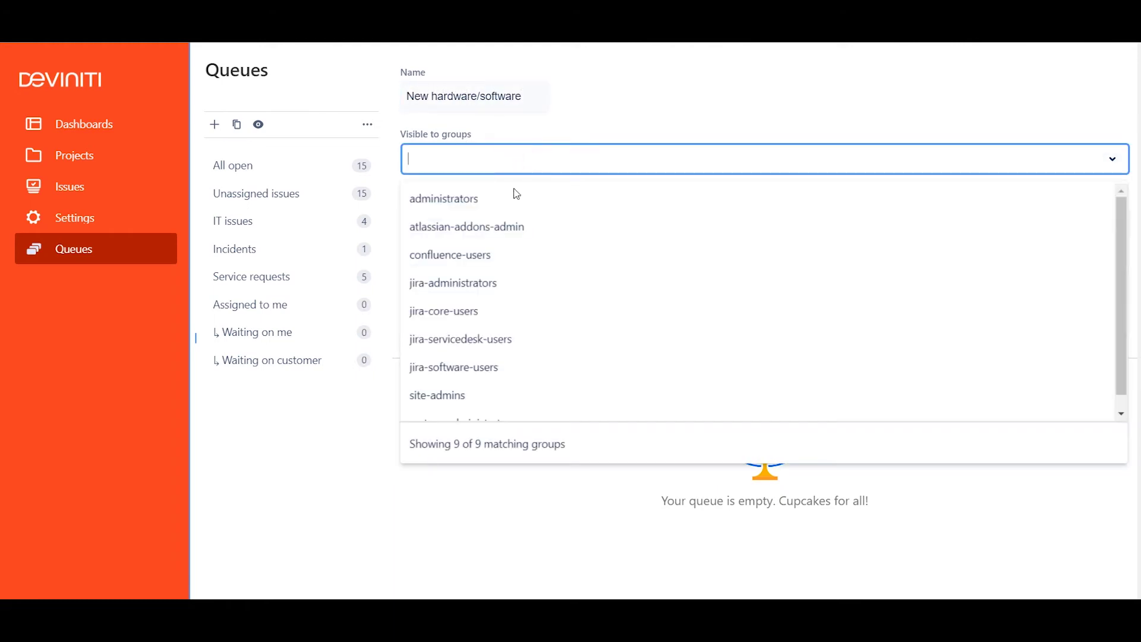
left_click(515, 295)
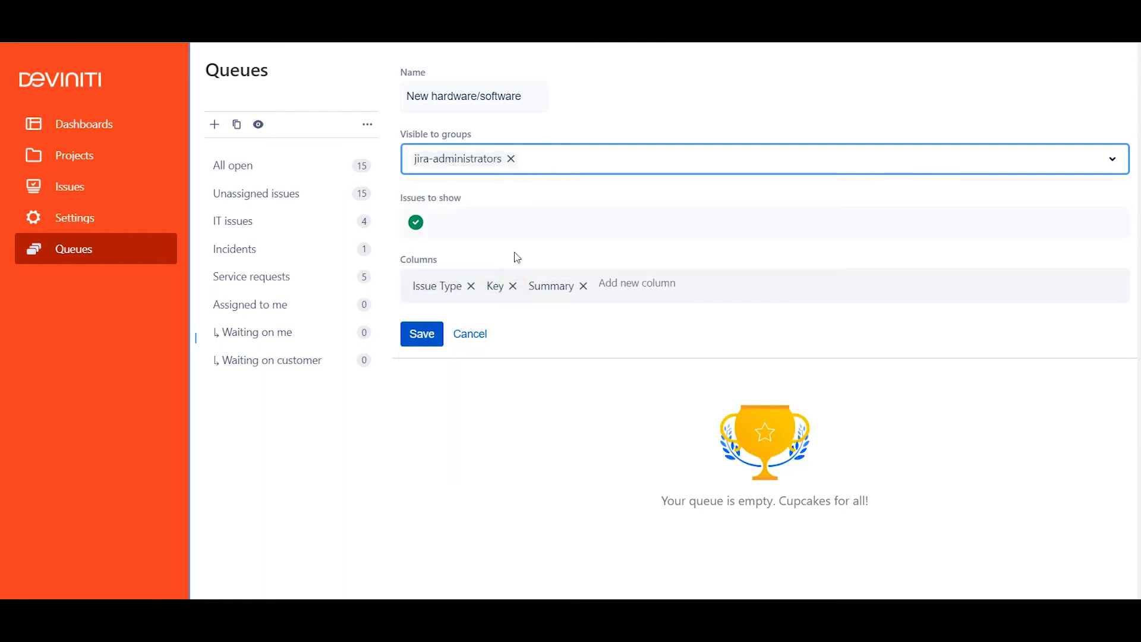
left_click(522, 223)
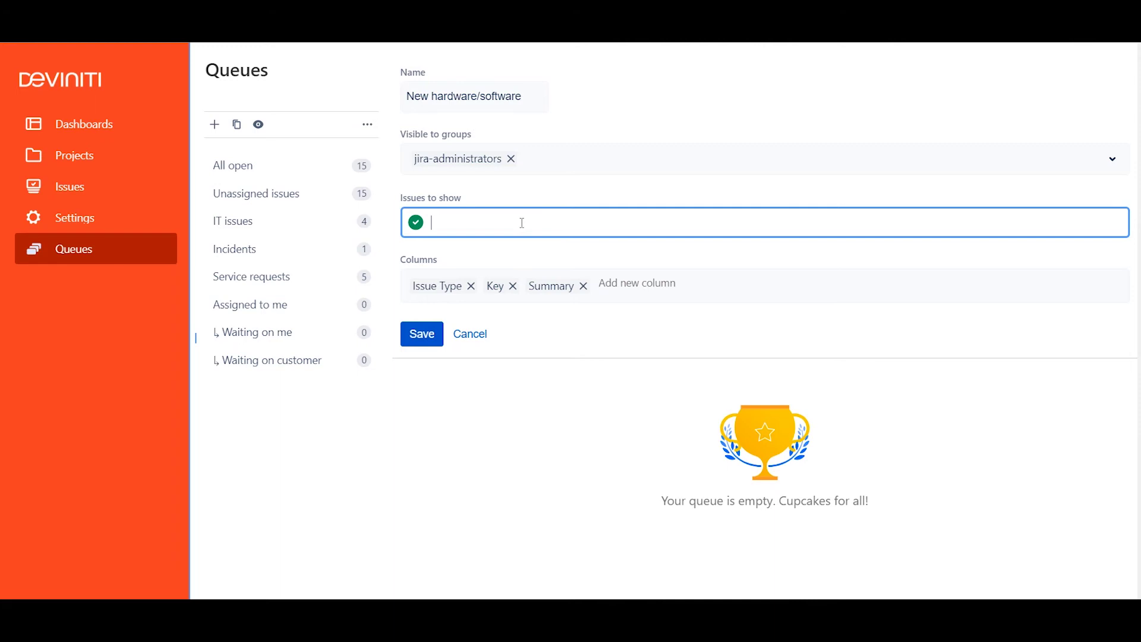
Step: Discard the draft, import New hardware/software from Deviniti Internal Helpdesk, and open it
left_click(472, 334)
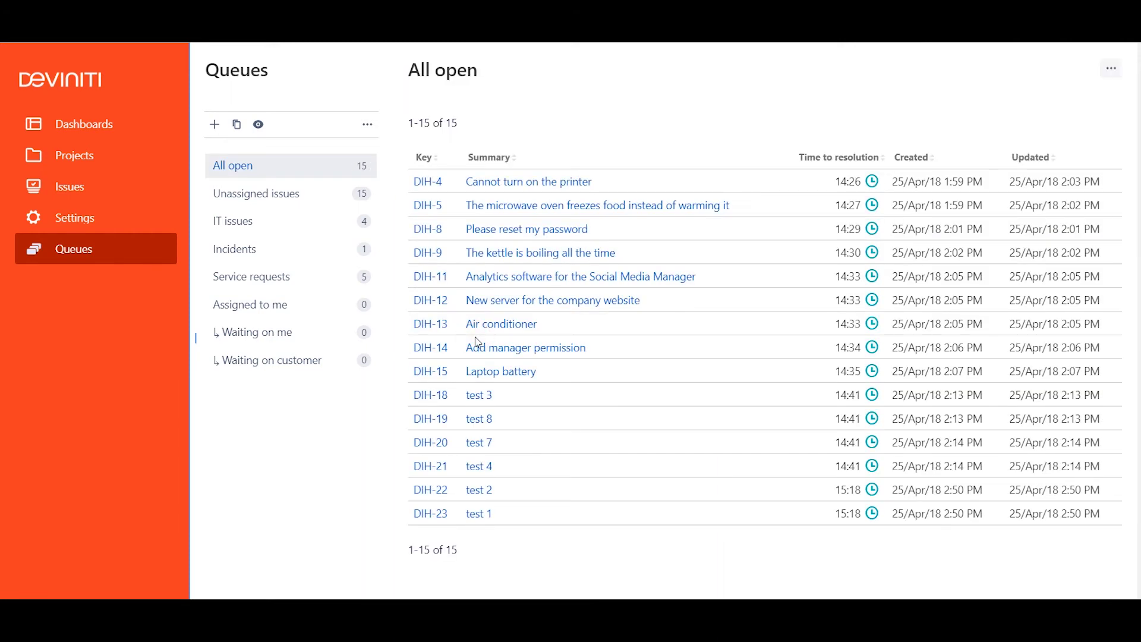
left_click(367, 124)
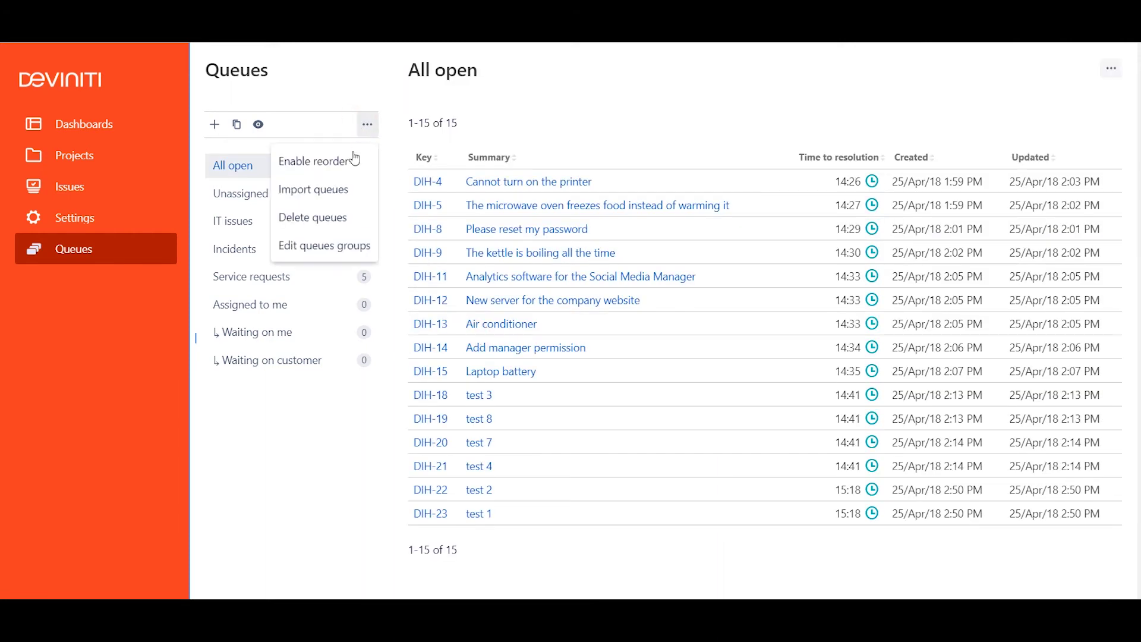
left_click(348, 188)
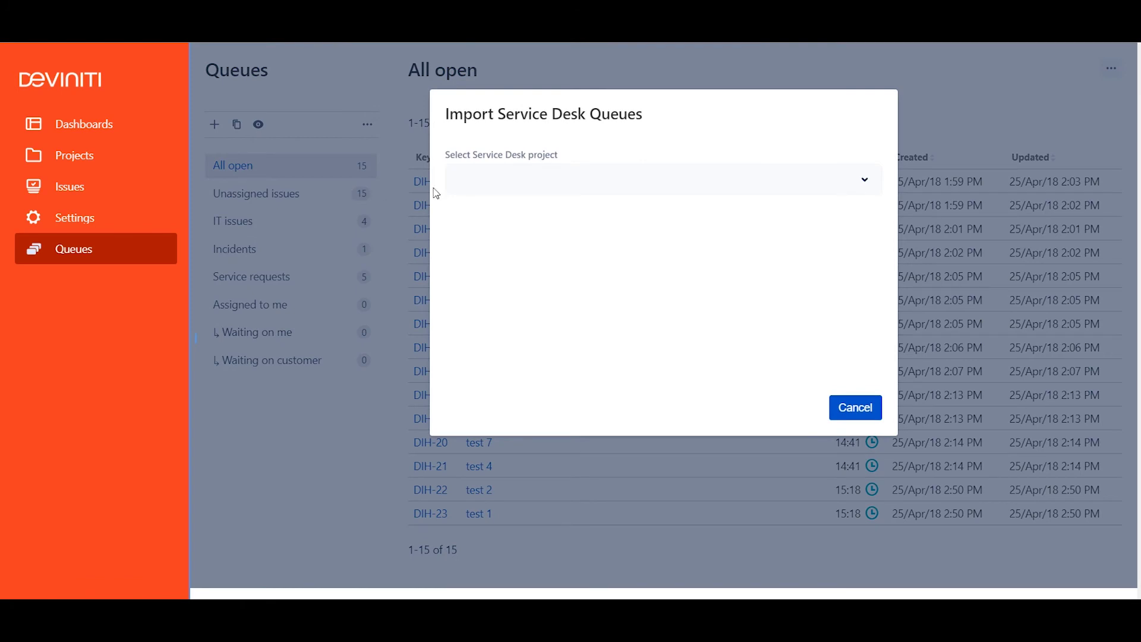
left_click(589, 179)
left_click(589, 228)
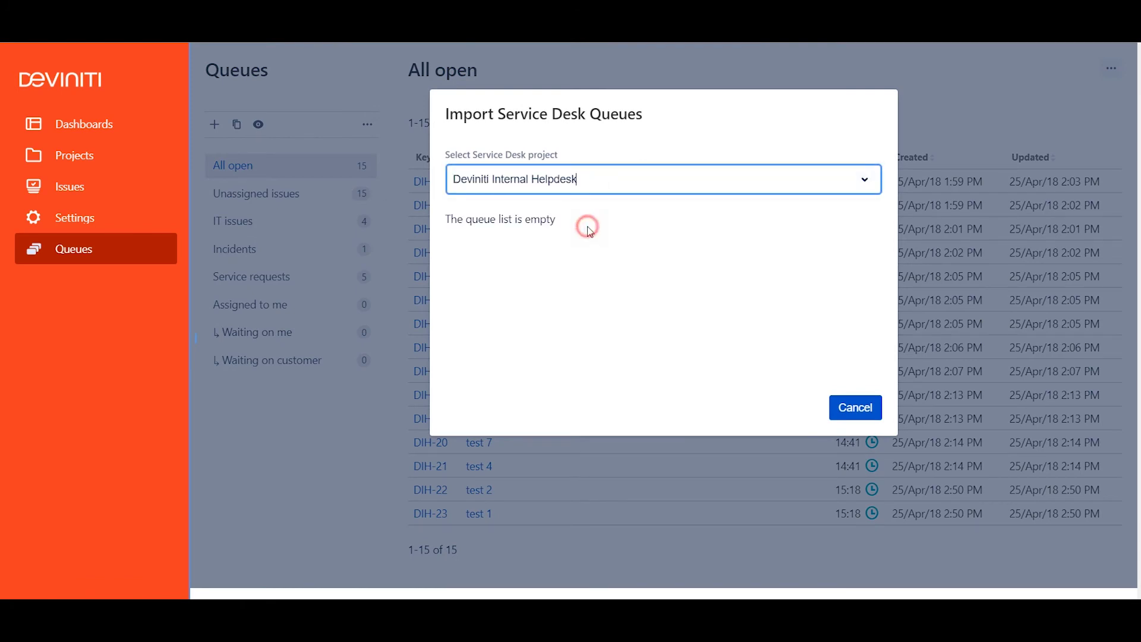
left_click(532, 221)
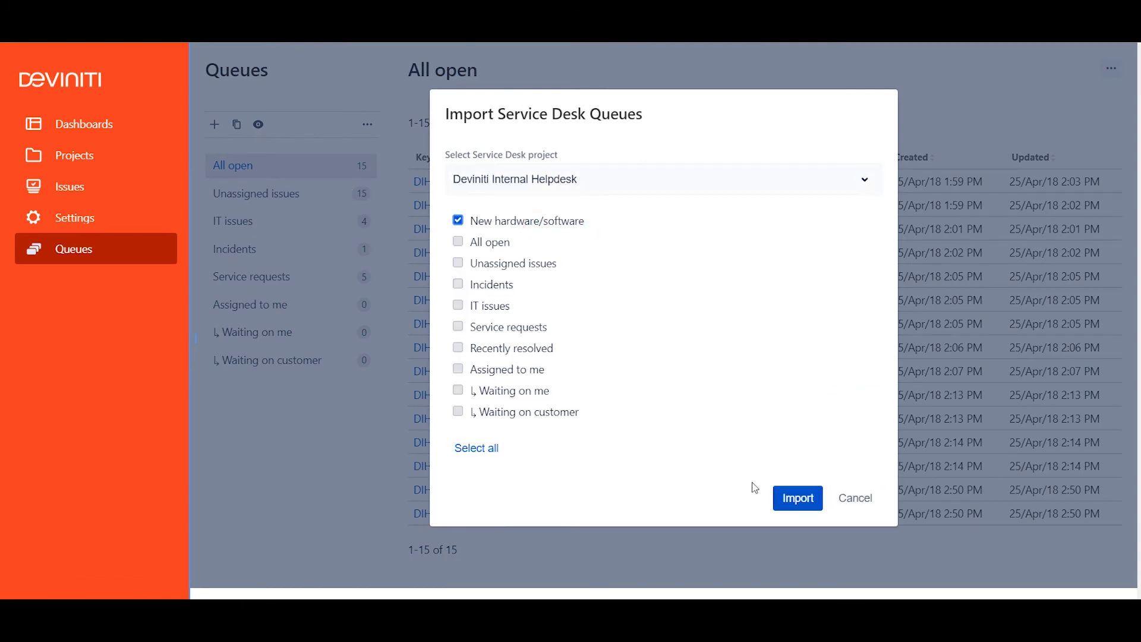
left_click(796, 499)
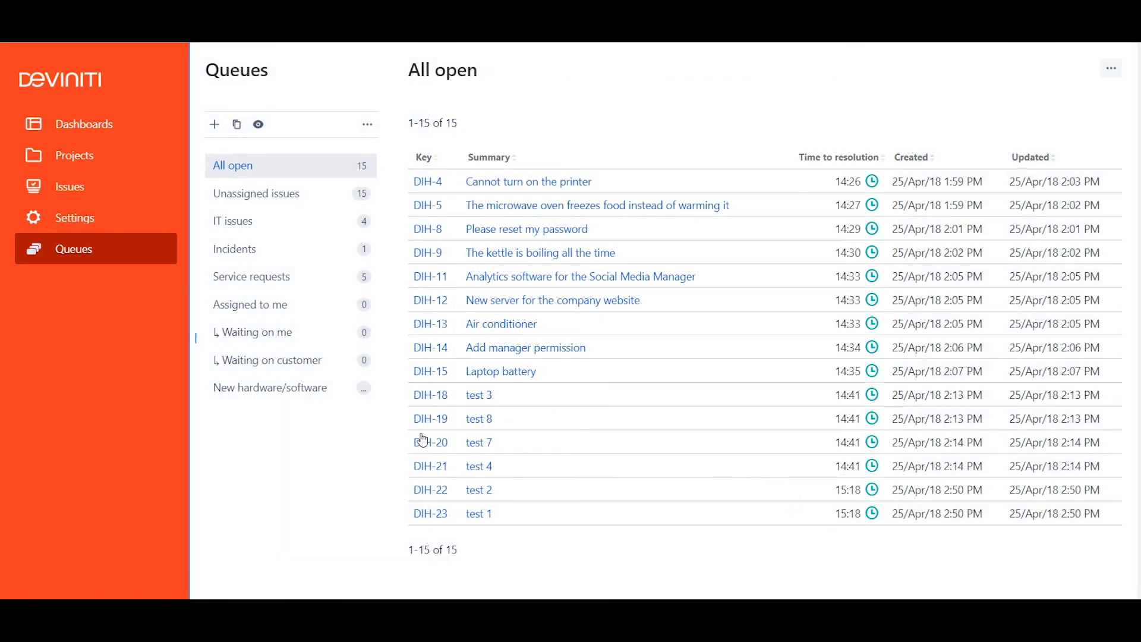
left_click(305, 390)
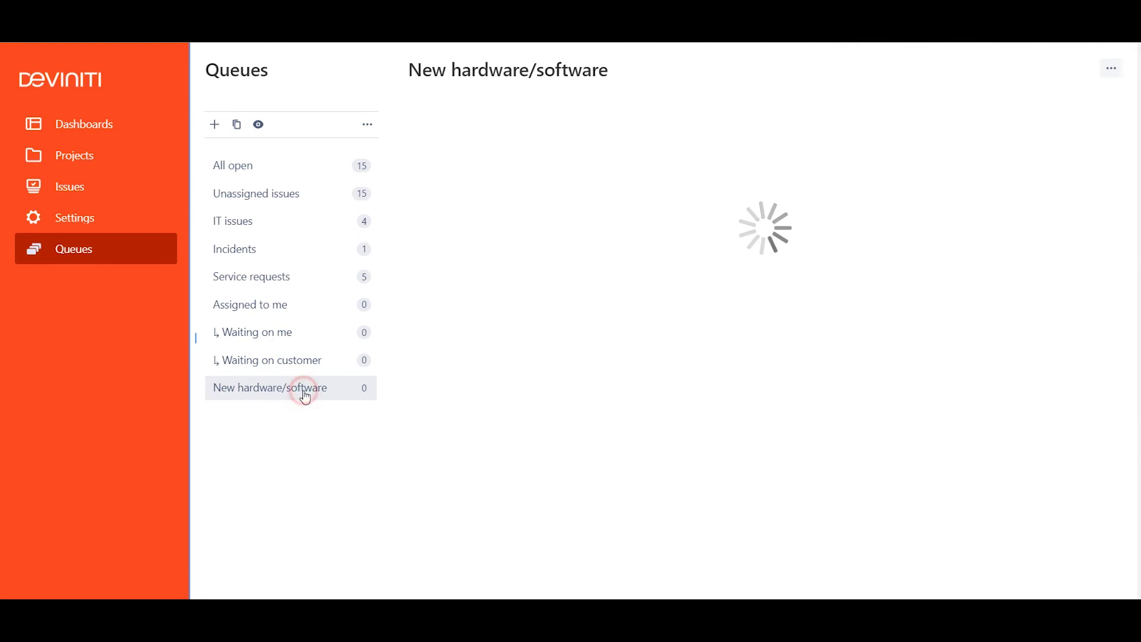
left_click(377, 390)
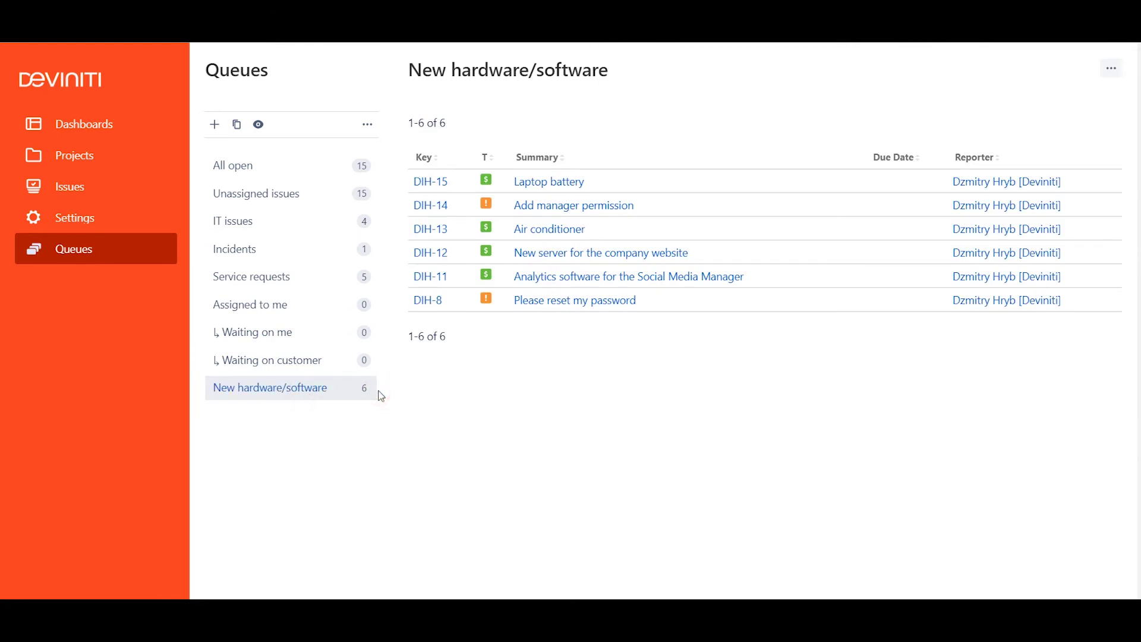
Step: Reorder the queue list so New hardware/software sits above All open
left_click(368, 124)
left_click(347, 161)
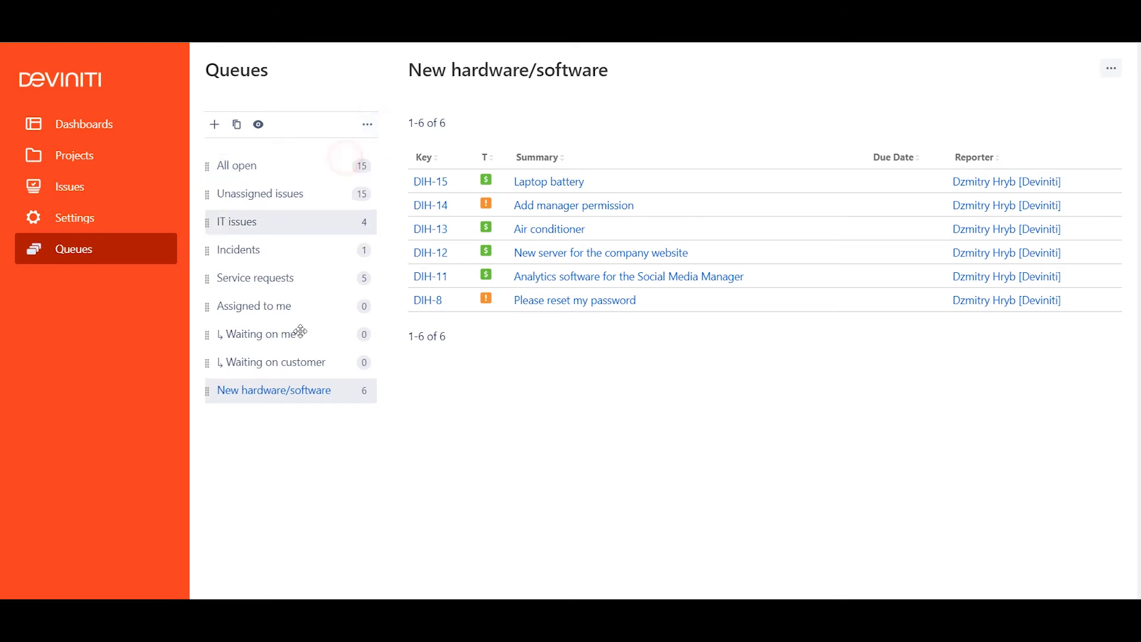
left_click_drag(293, 394, 268, 171)
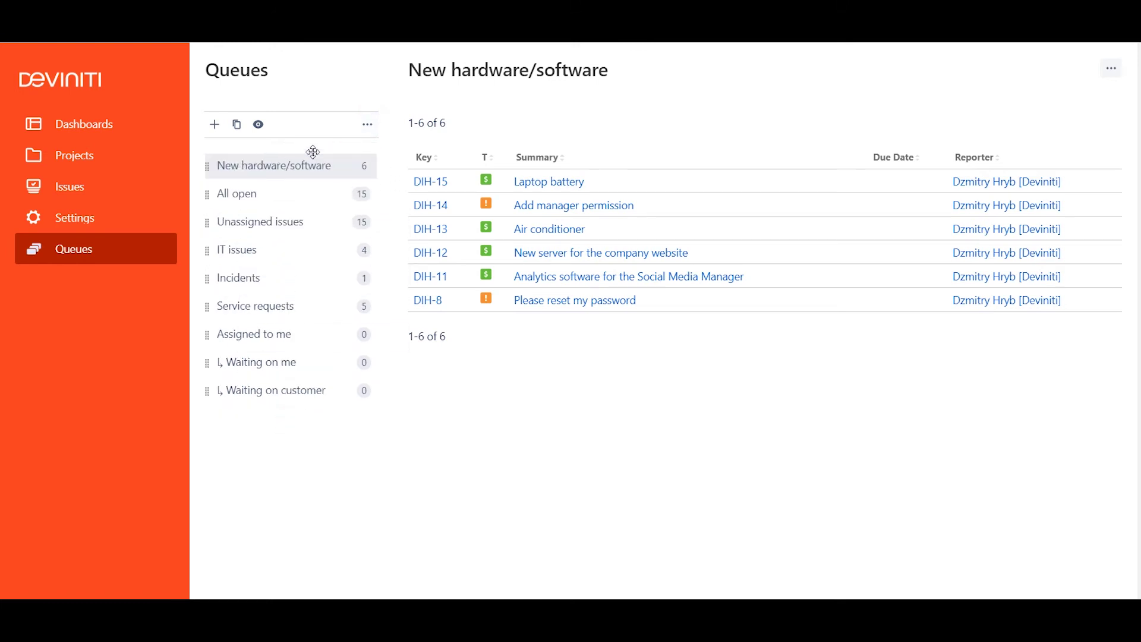
left_click(364, 124)
left_click(338, 161)
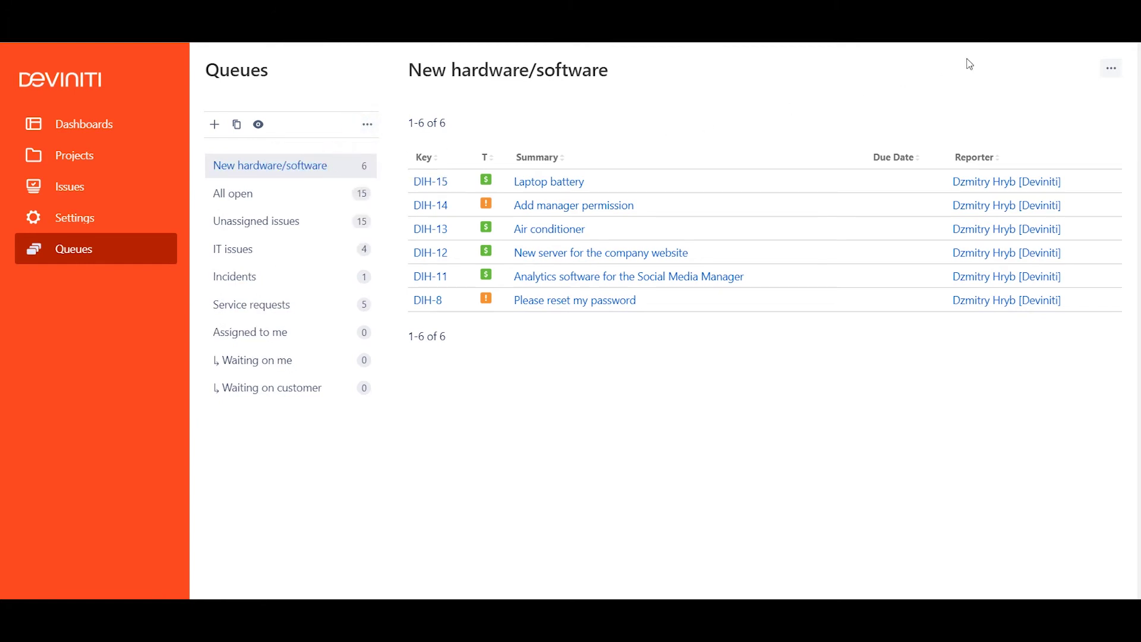
left_click(1113, 67)
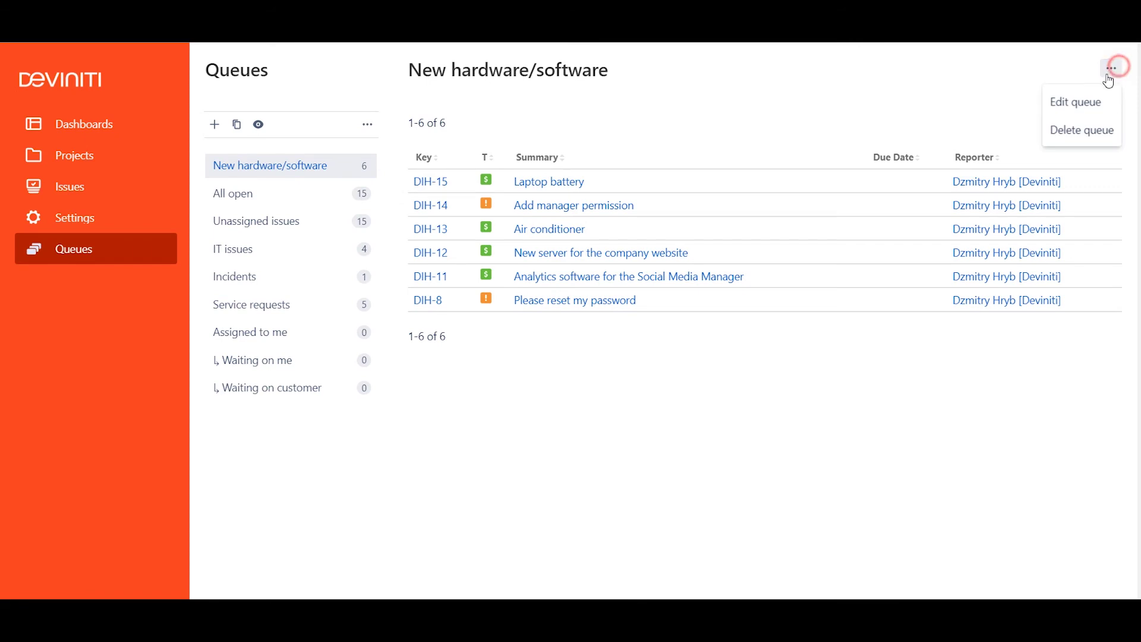
Step: Change the queue's JQL to project in (DSD, DIH) and save, listing 9 issues
left_click(1087, 105)
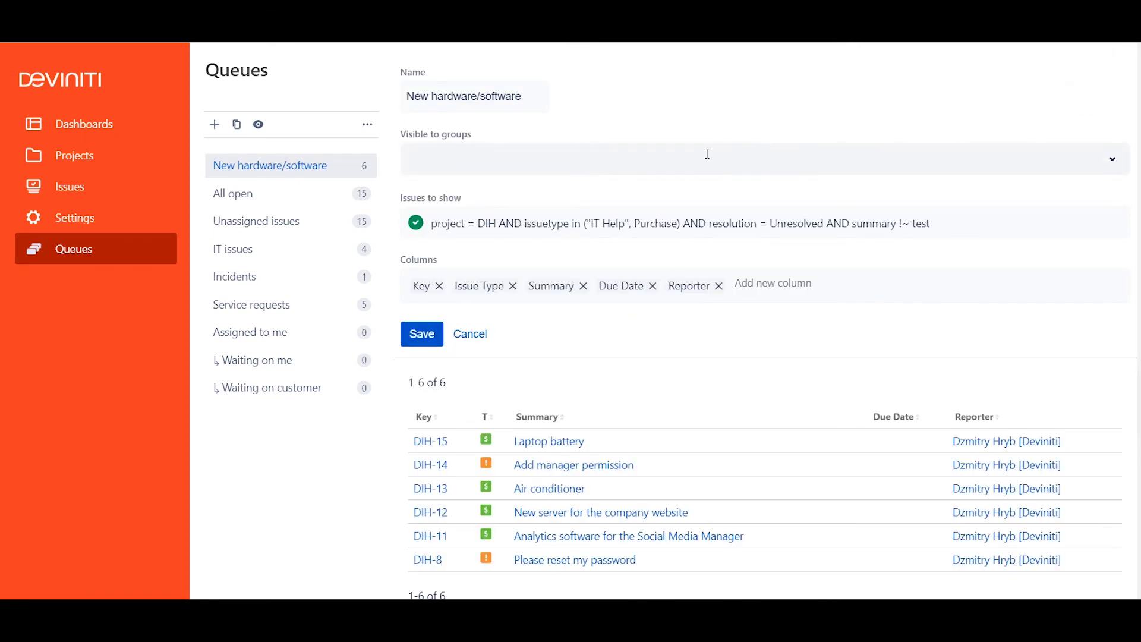
left_click(474, 224)
key("BackSpace")
type("in (")
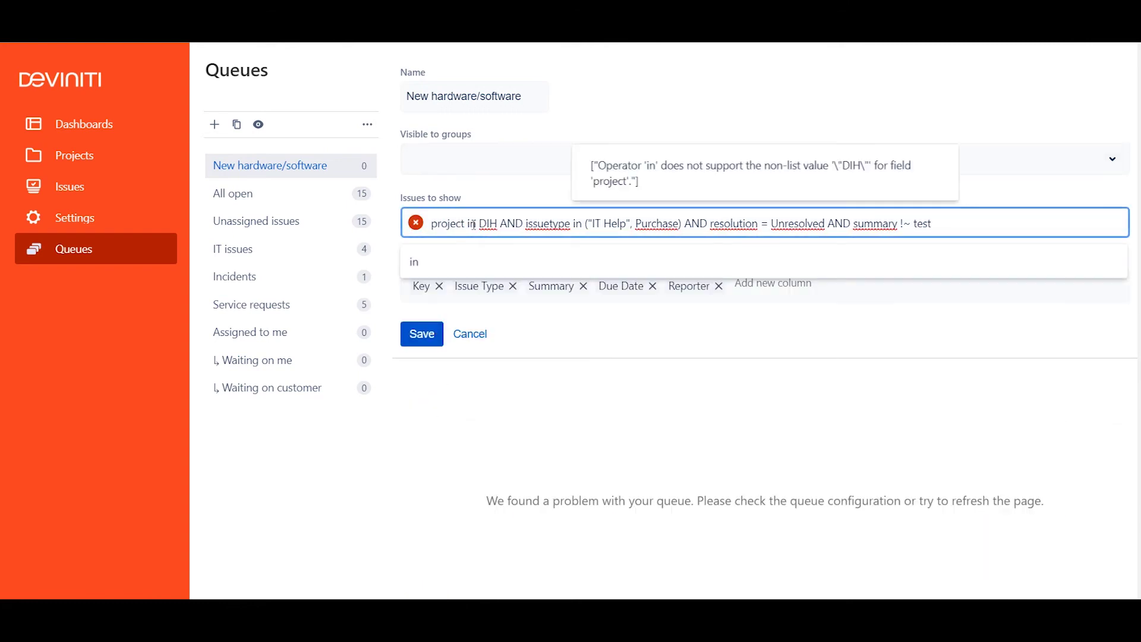
type("DSD,")
key("Right")
key("Right")
key("Right")
key("Right")
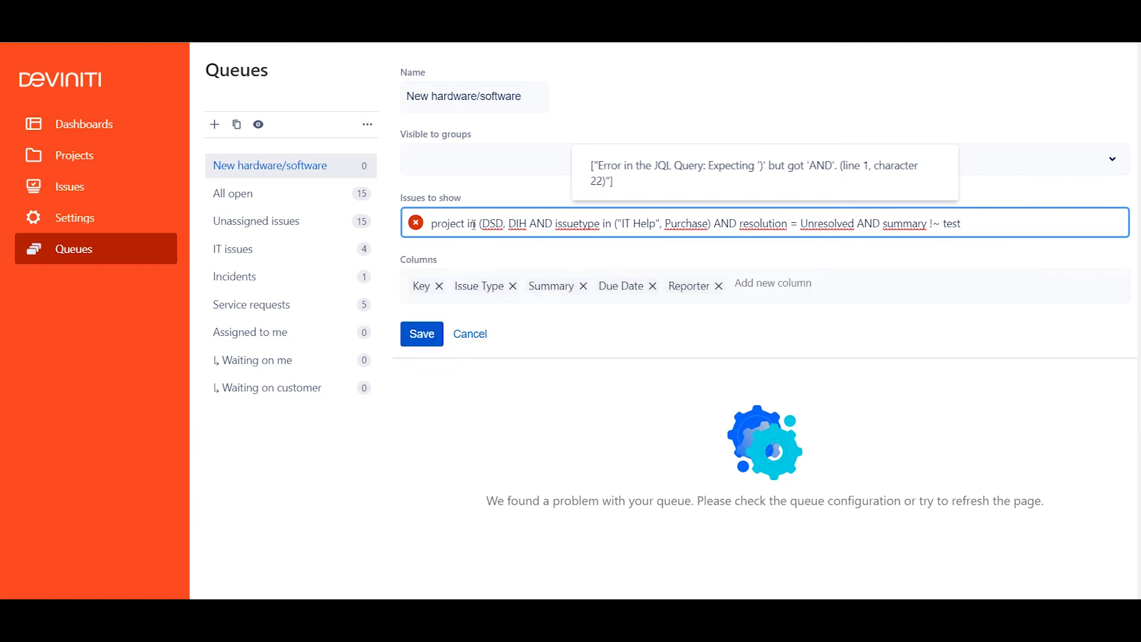
type(")")
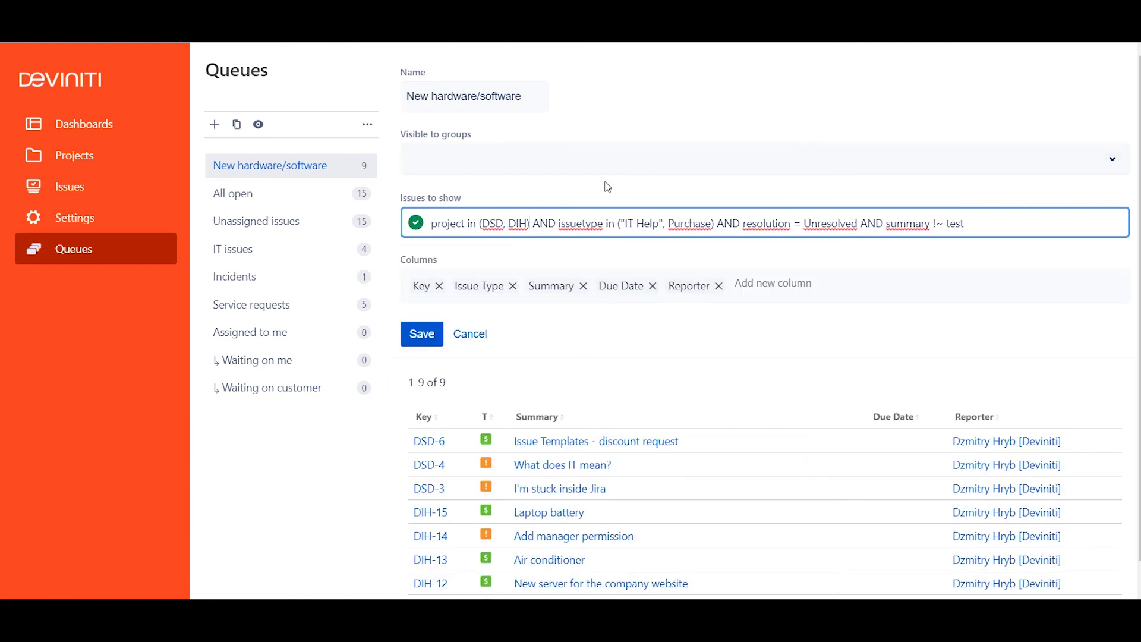
left_click(423, 335)
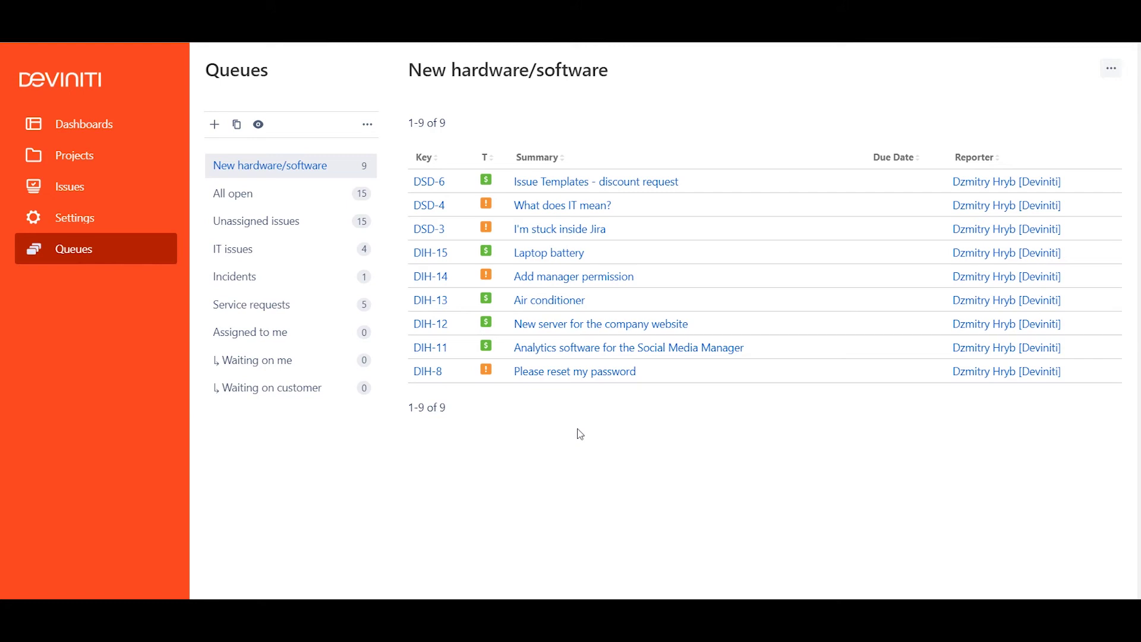
Step: Duplicate the queue, rename the original 'New hardware/software admin', and open the copy
left_click(236, 124)
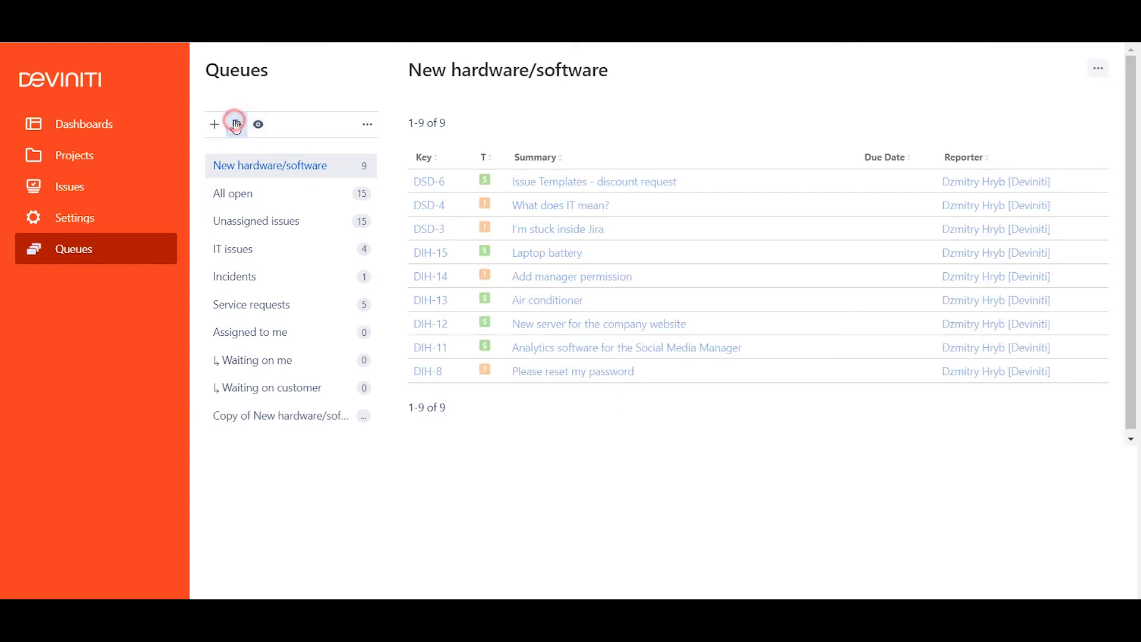
left_click(1110, 69)
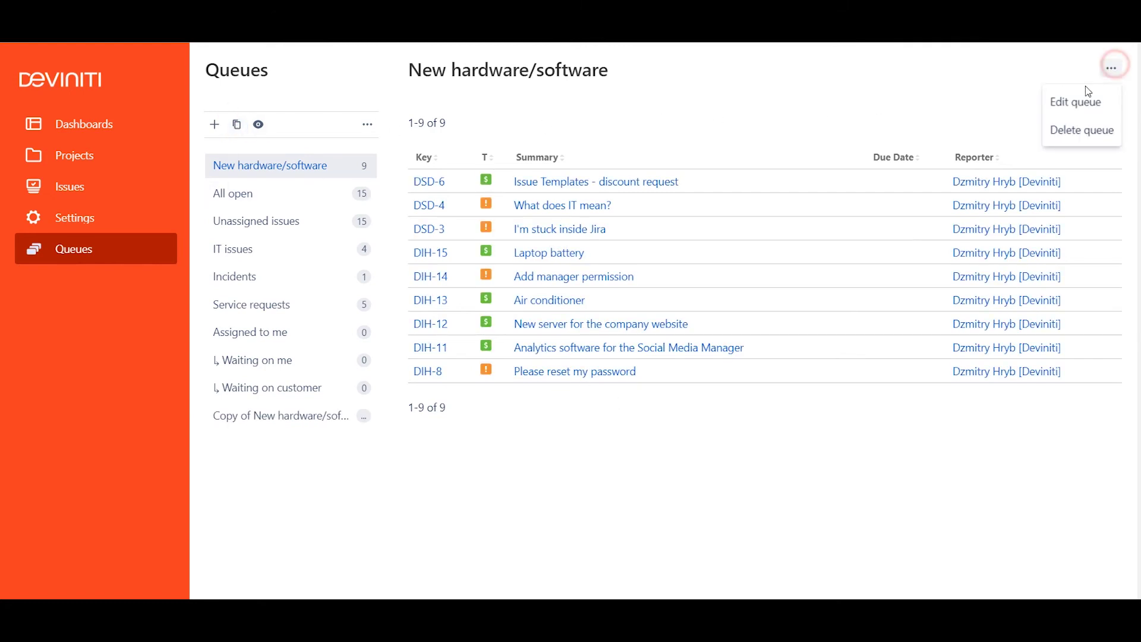
left_click(1073, 103)
left_click(542, 97)
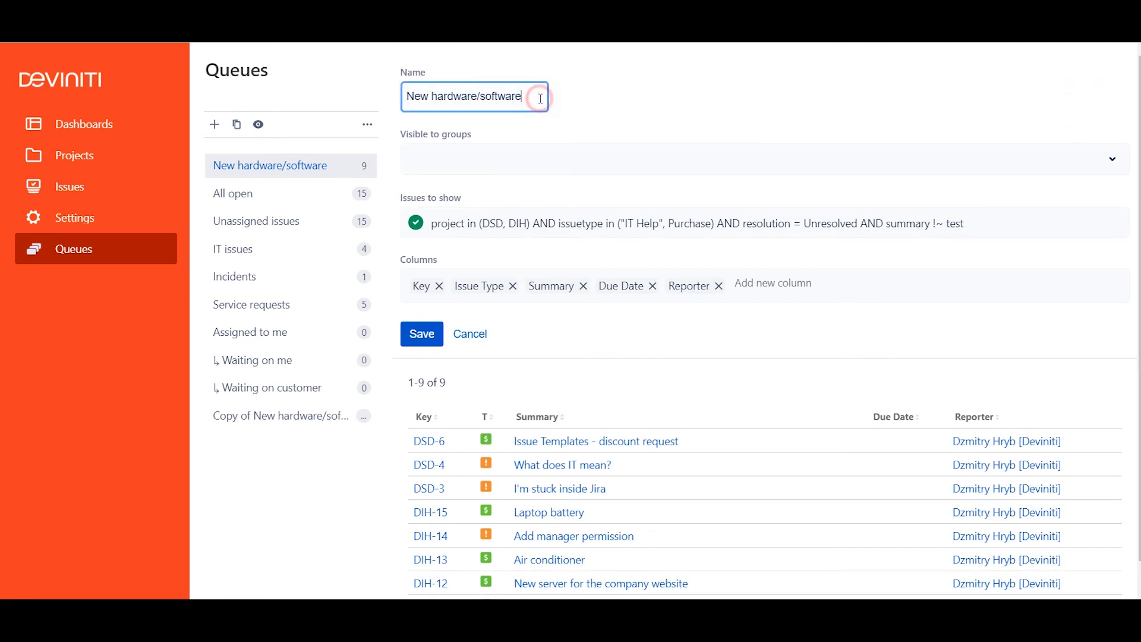
type("admin")
left_click(421, 342)
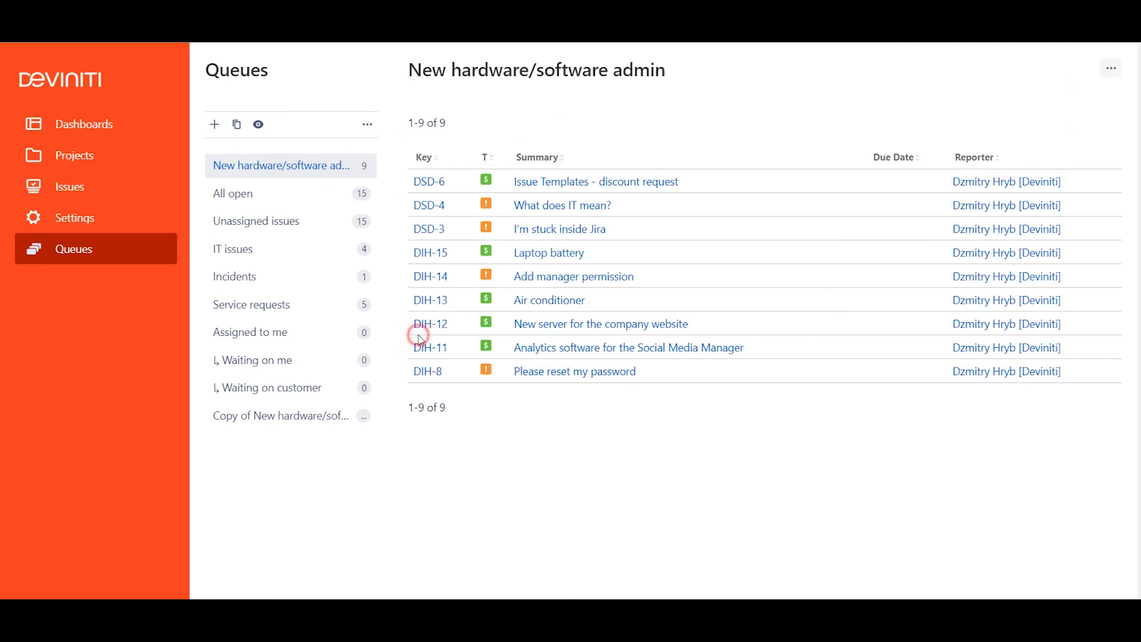
left_click(305, 422)
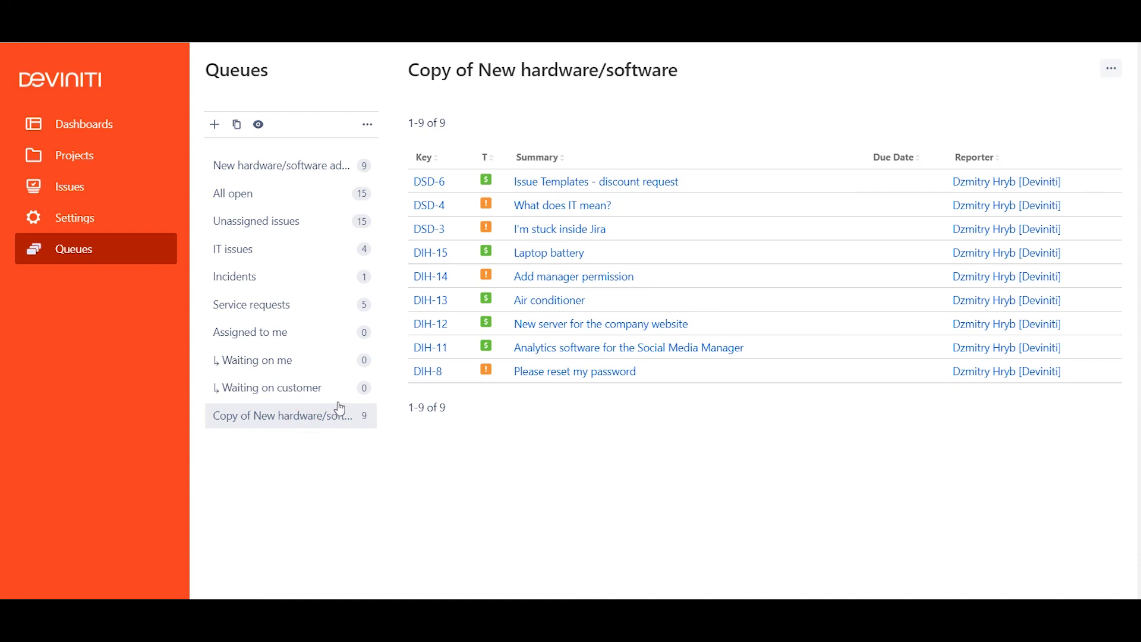
left_click(1111, 68)
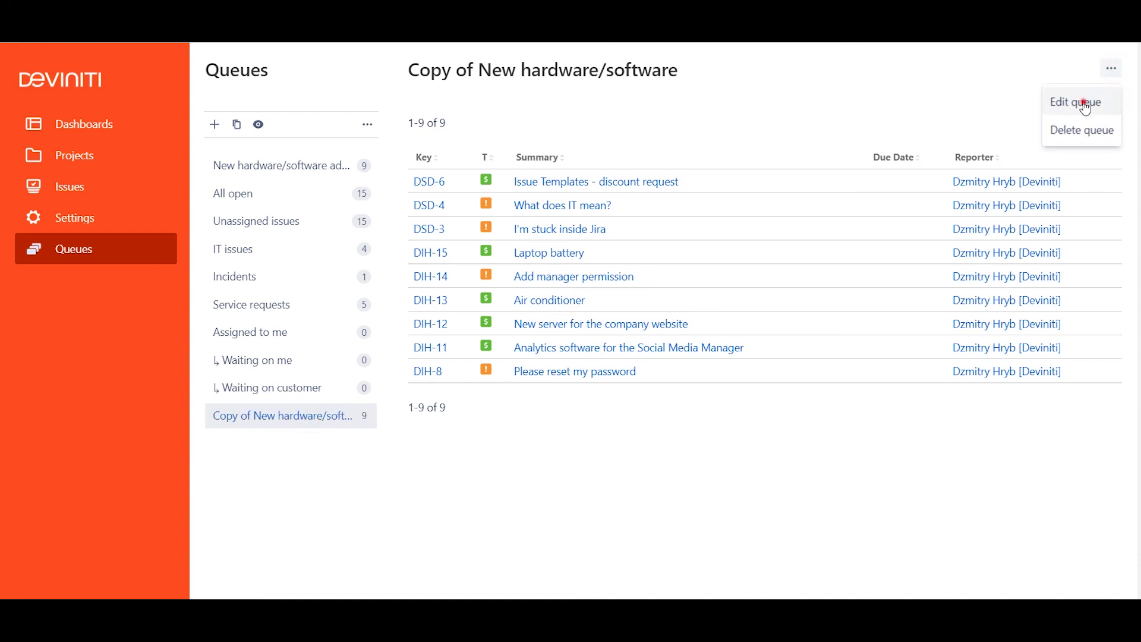
Step: Rename the copy to 'New hardware/software' and make it visible to jira-servicedesk-users
left_click(1080, 102)
left_click_drag(447, 93, 397, 98)
key("BackSpace")
left_click(512, 158)
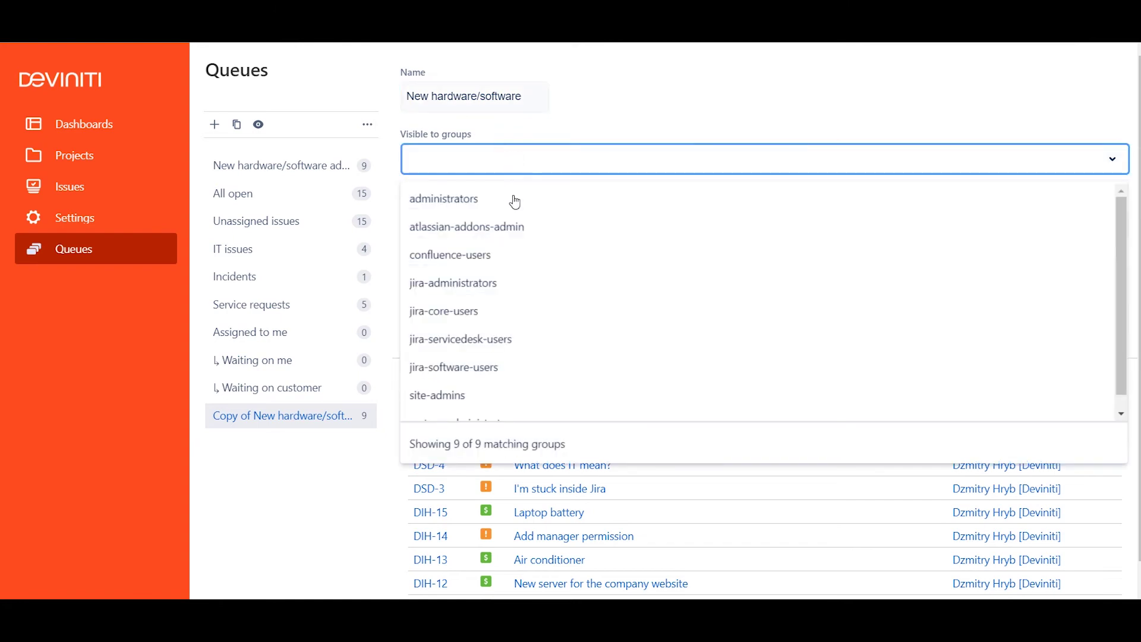
left_click(526, 341)
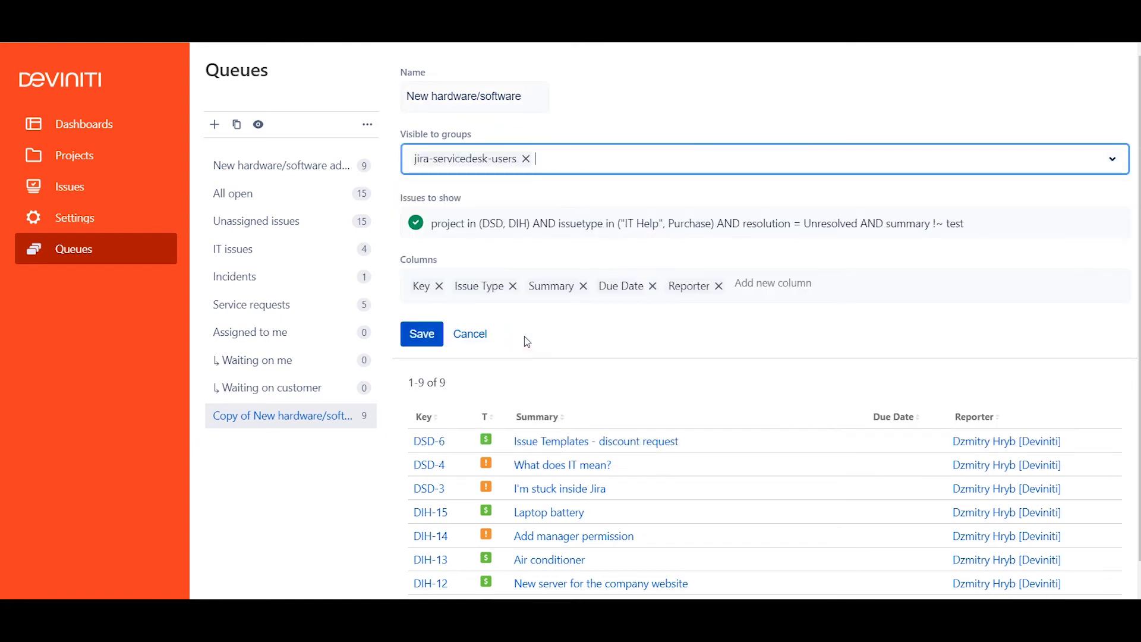
Step: Replace the Key and Reporter columns with Time to resolution and Updated, then save
left_click(440, 286)
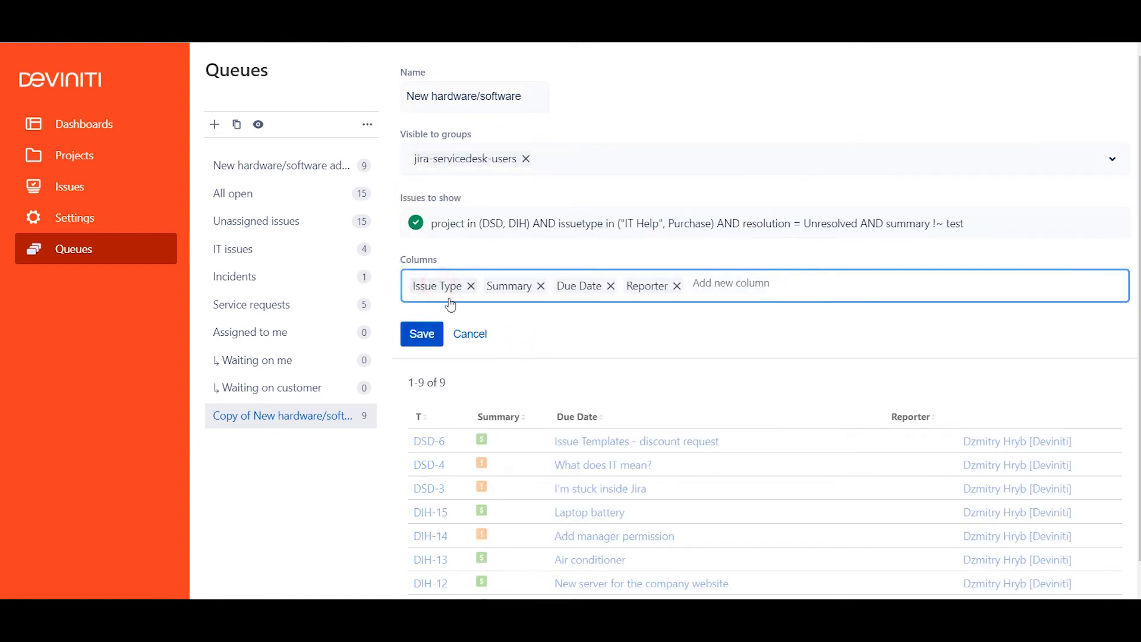
left_click(677, 286)
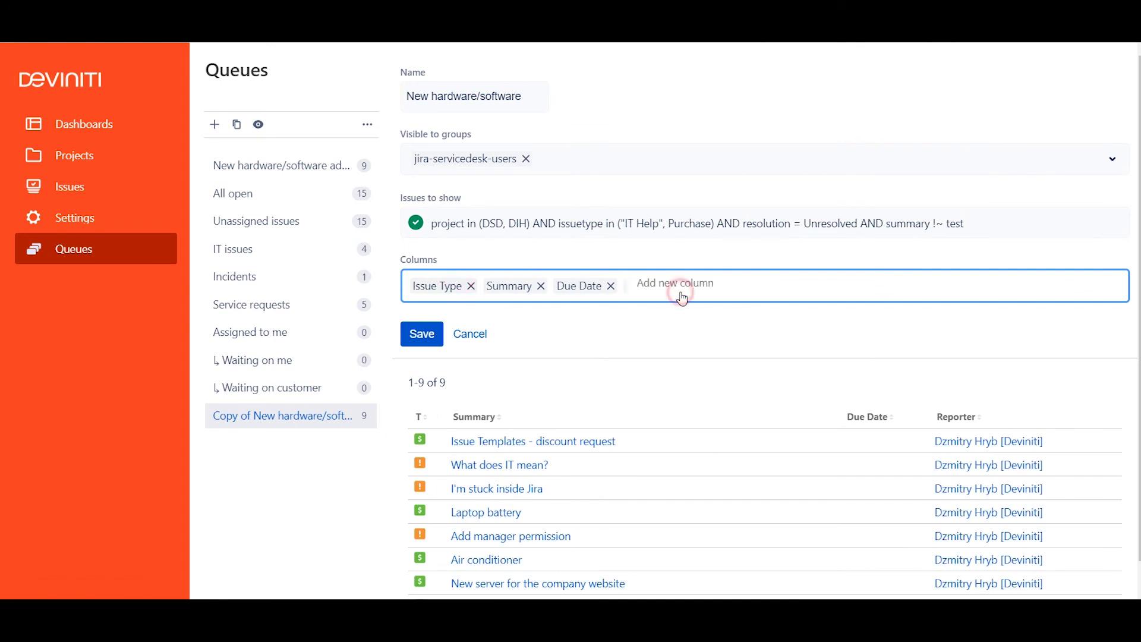
type("time to")
left_click(609, 413)
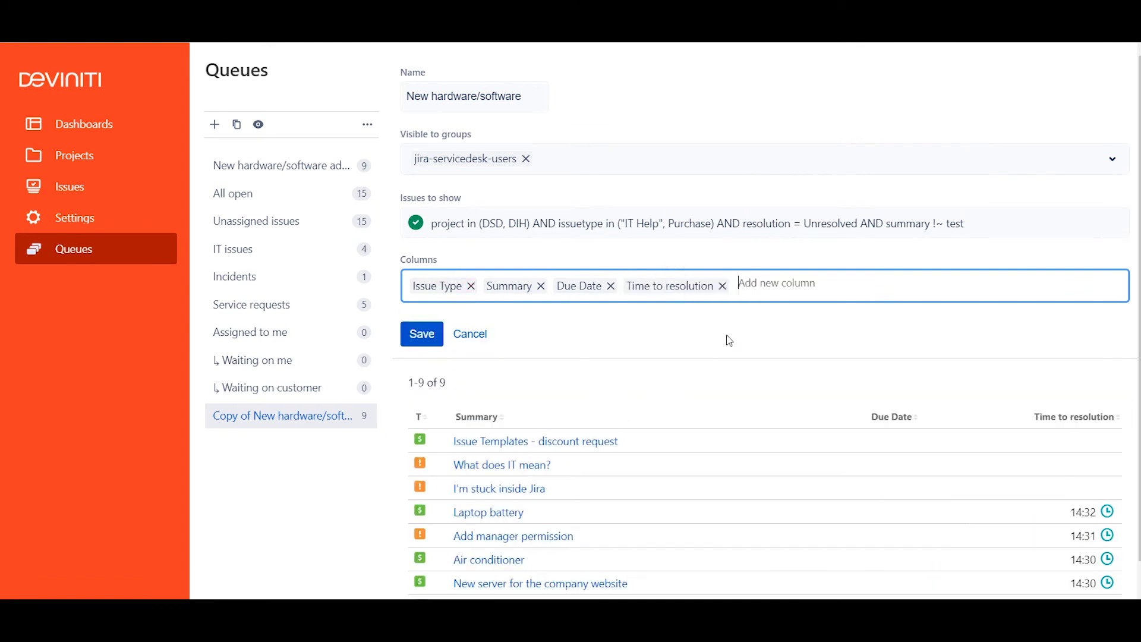
type("upda")
left_click(730, 332)
left_click(424, 333)
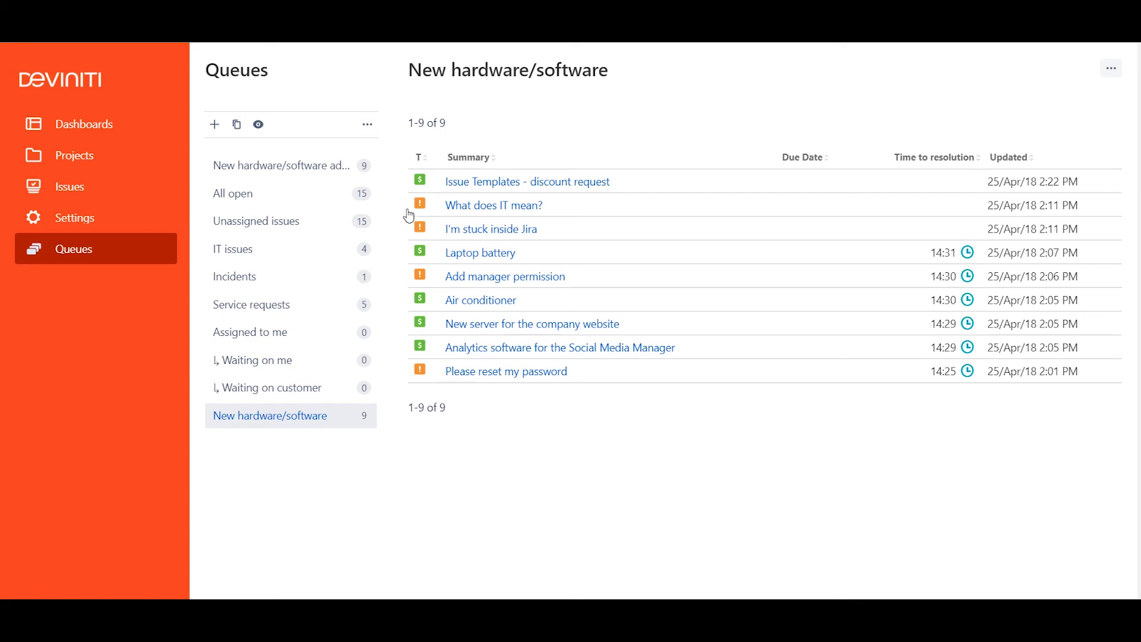
Step: Create a new queue group named 'Default'
left_click(368, 126)
left_click(344, 245)
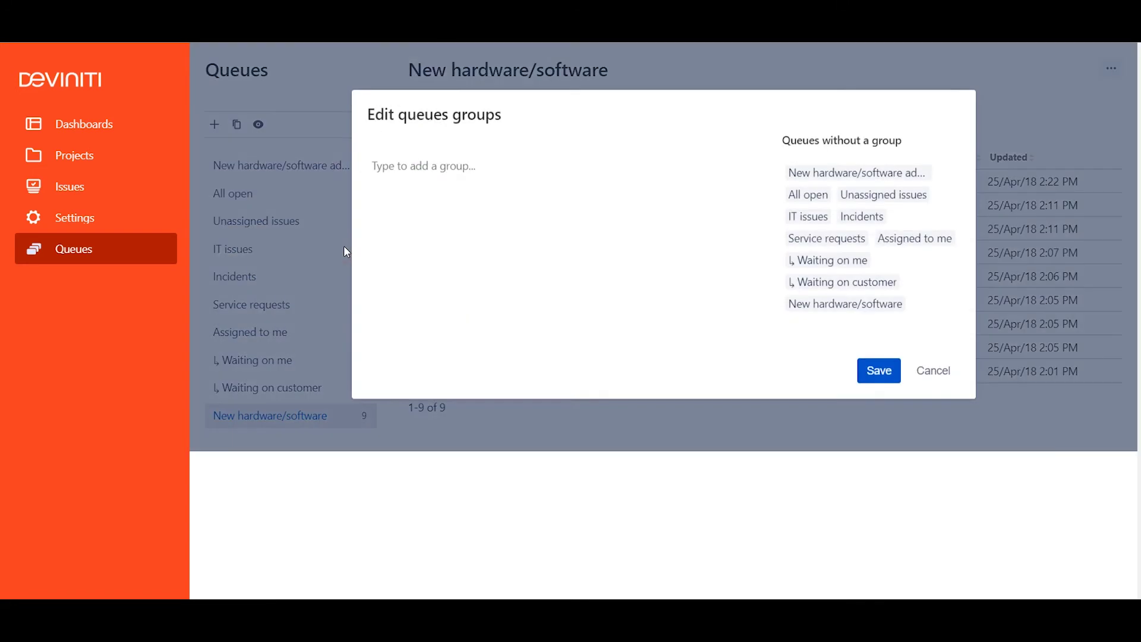
left_click(458, 177)
type("Default")
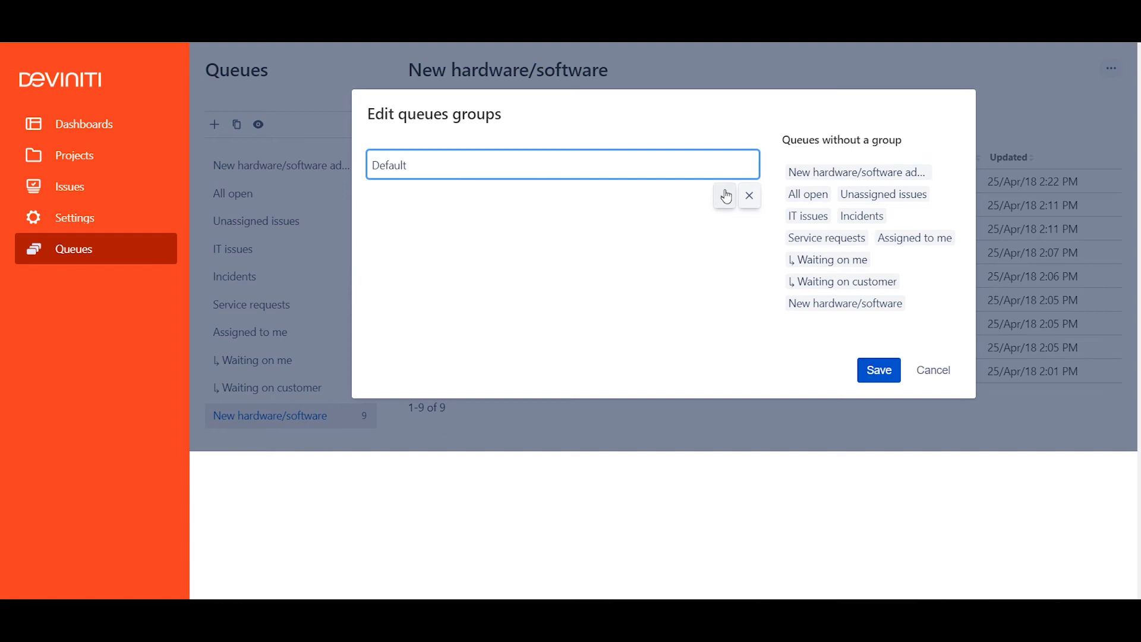
left_click(725, 192)
Step: Move All open, Unassigned issues, IT issues, Incidents, Service requests and Assigned to me into Default, and save
left_click_drag(808, 196, 479, 173)
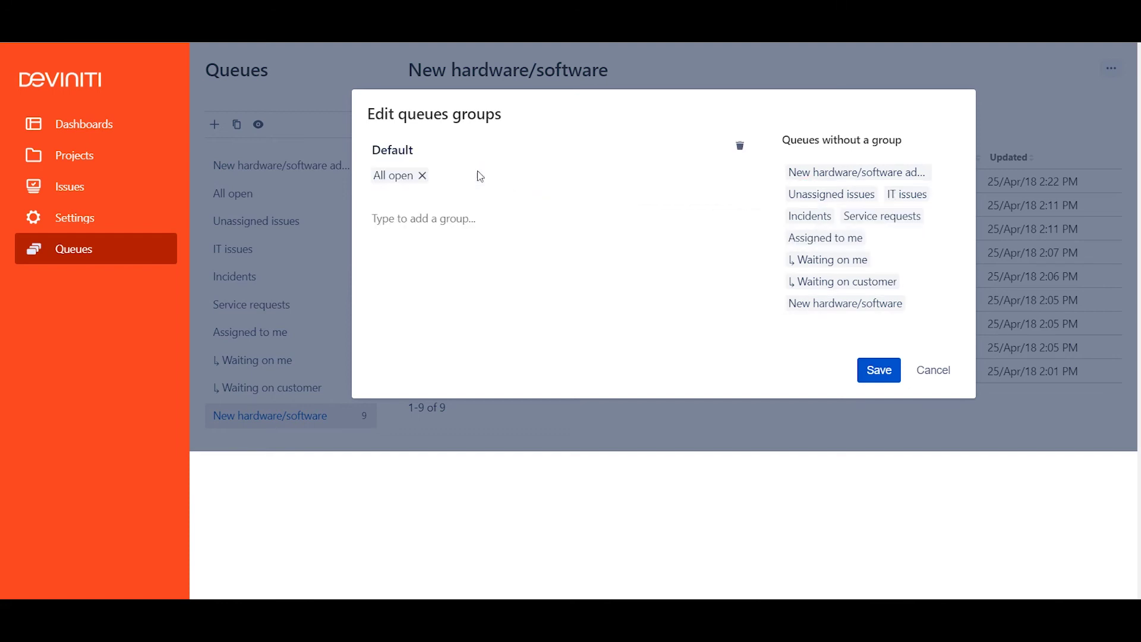
left_click_drag(798, 206, 624, 178)
left_click_drag(810, 194, 664, 179)
left_click_drag(811, 195, 689, 195)
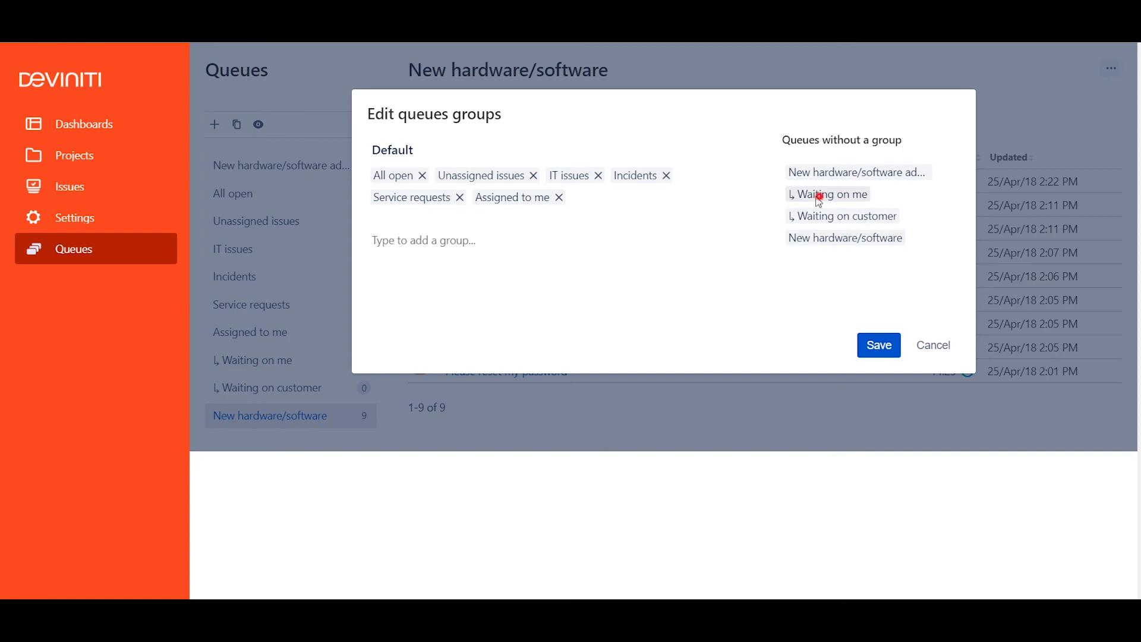
left_click_drag(818, 194, 690, 205)
left_click(879, 345)
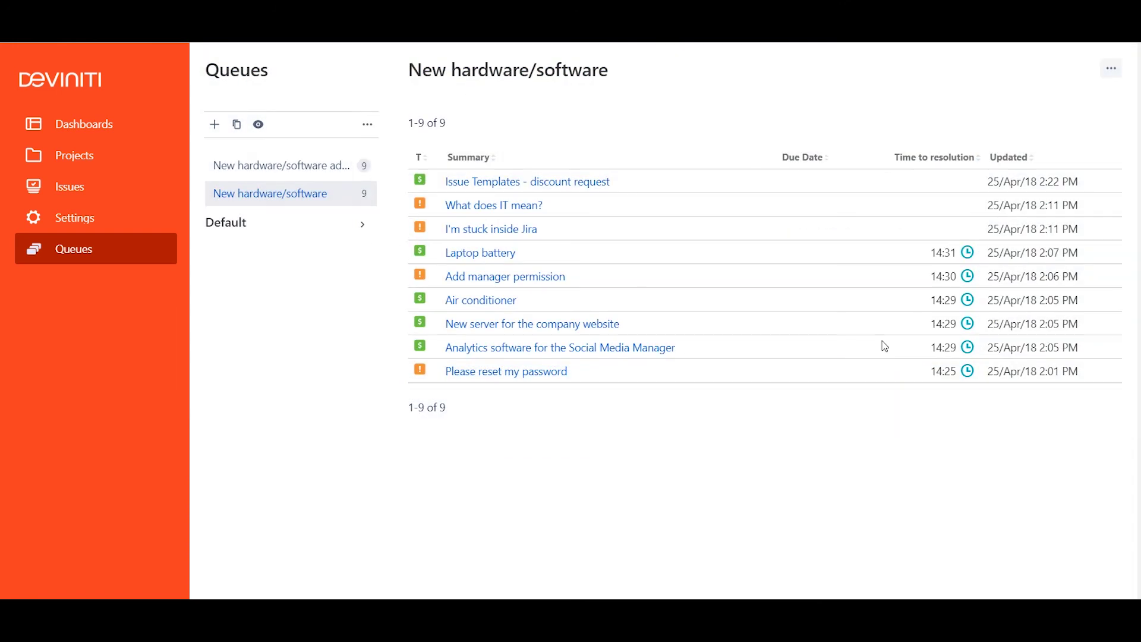
left_click(366, 229)
left_click(366, 229)
left_click(258, 126)
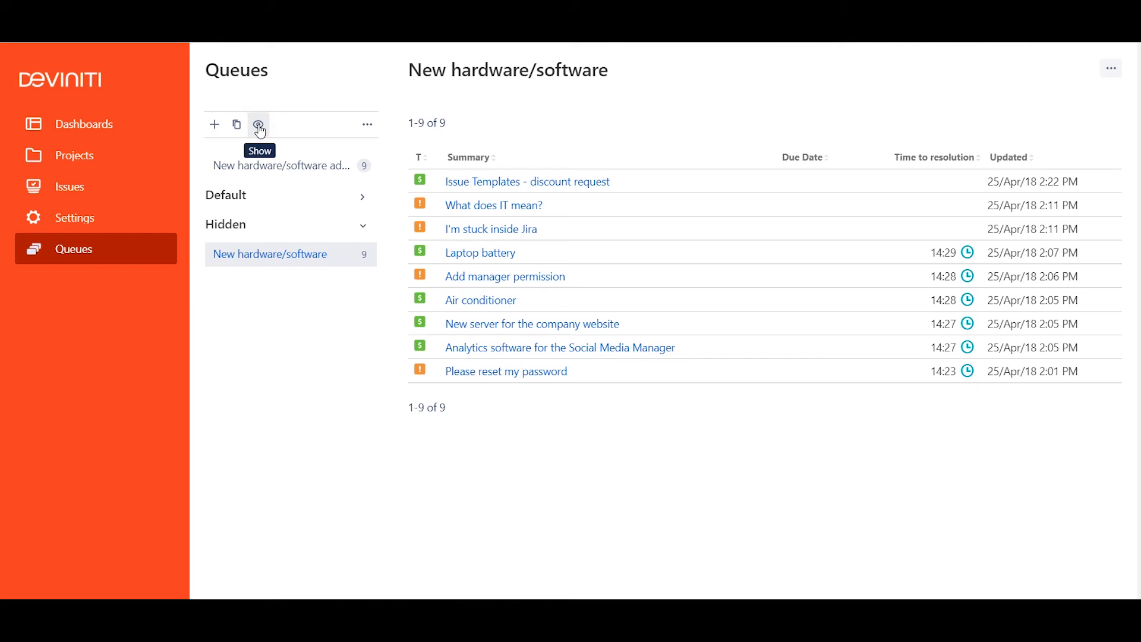
left_click(258, 126)
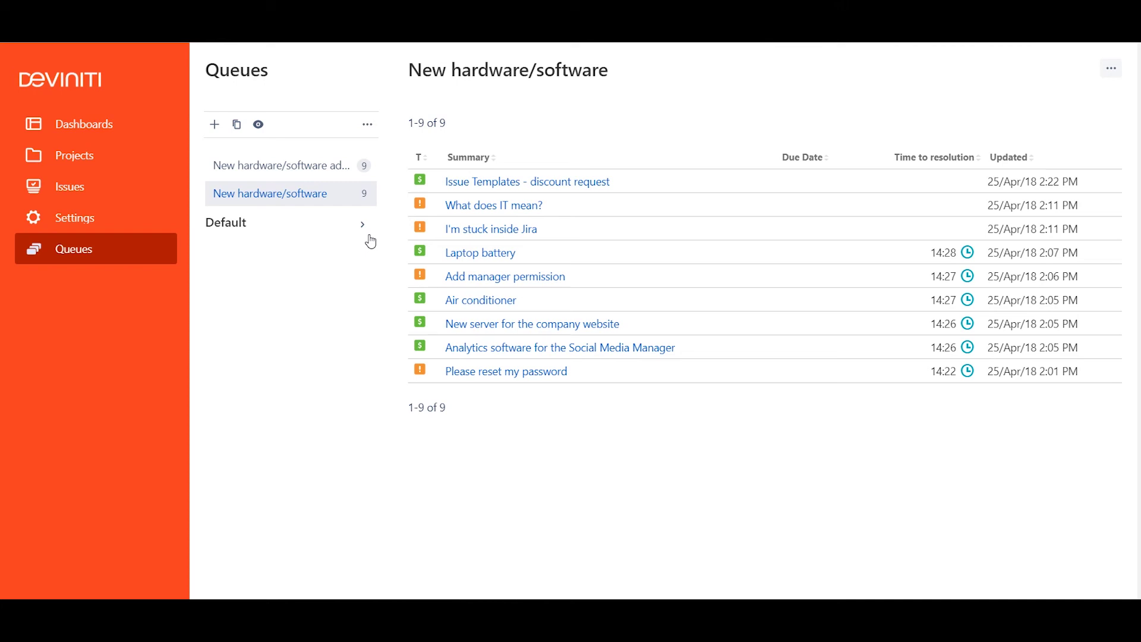
Step: Delete All open, Unassigned issues, IT issues, Incidents and Service requests, then sort issues by Summary
left_click(368, 125)
left_click(351, 216)
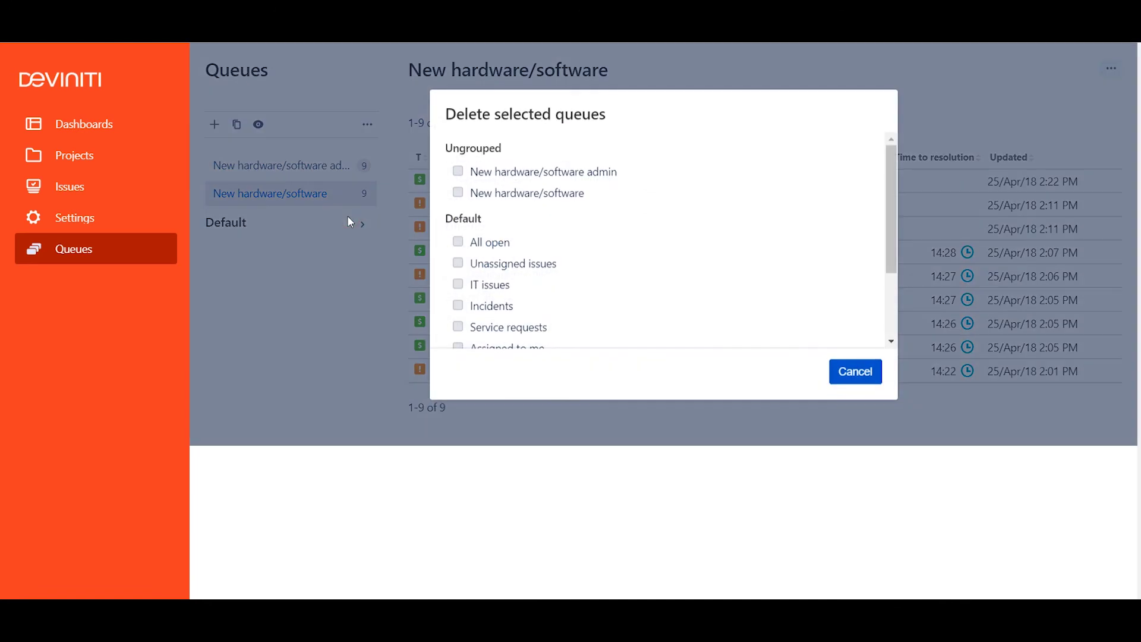
left_click(498, 243)
left_click(500, 263)
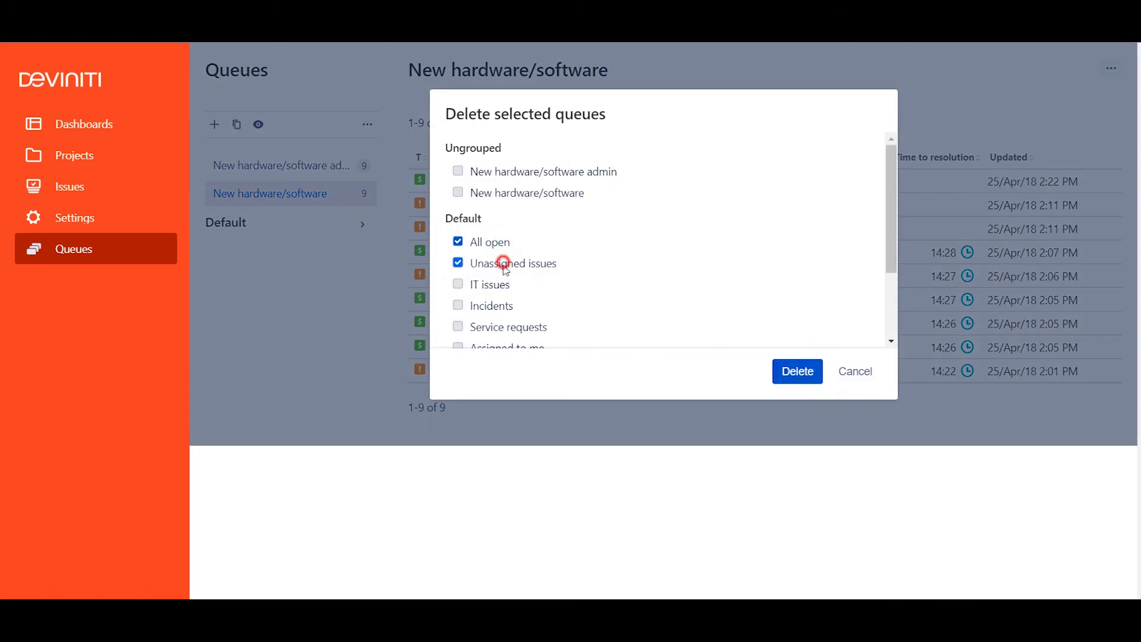
left_click(499, 288)
left_click(501, 305)
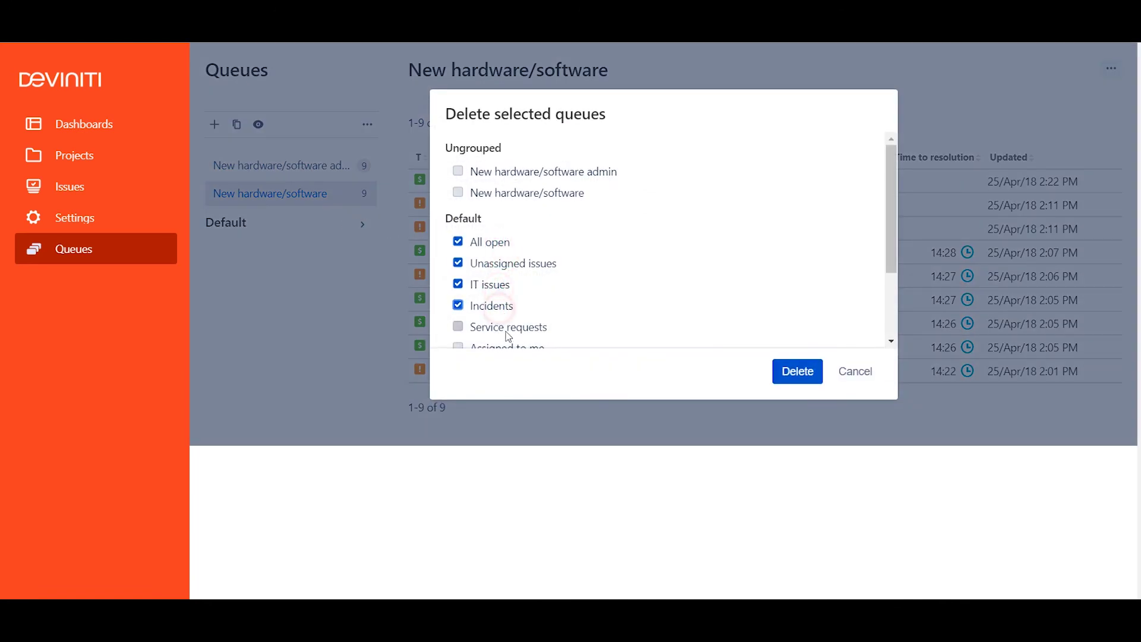
left_click(507, 326)
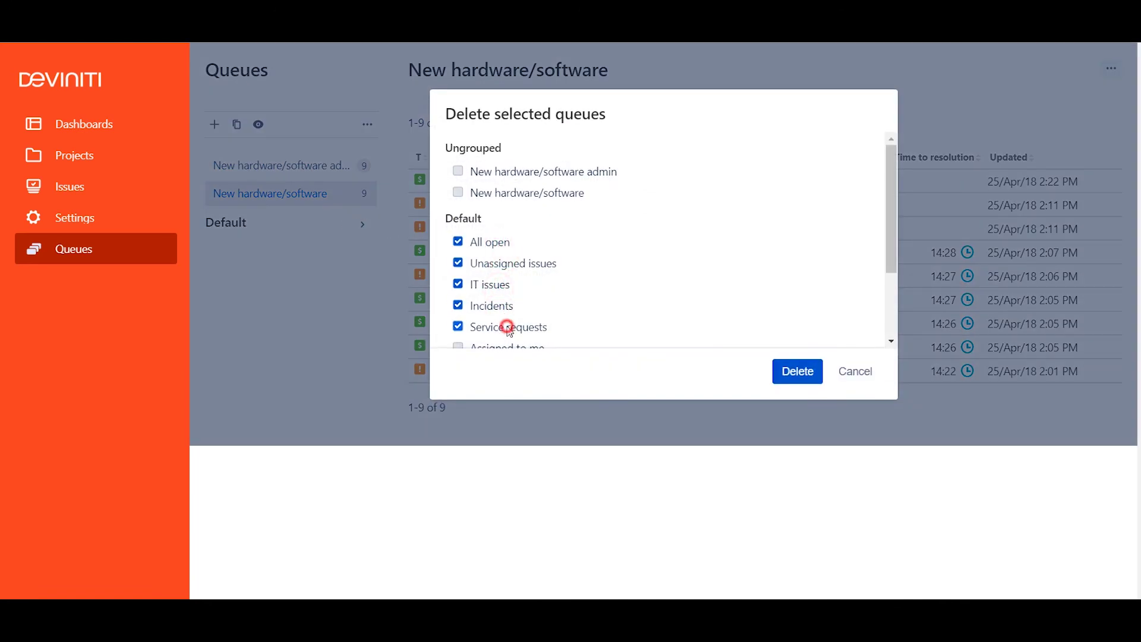
left_click(797, 372)
left_click(369, 228)
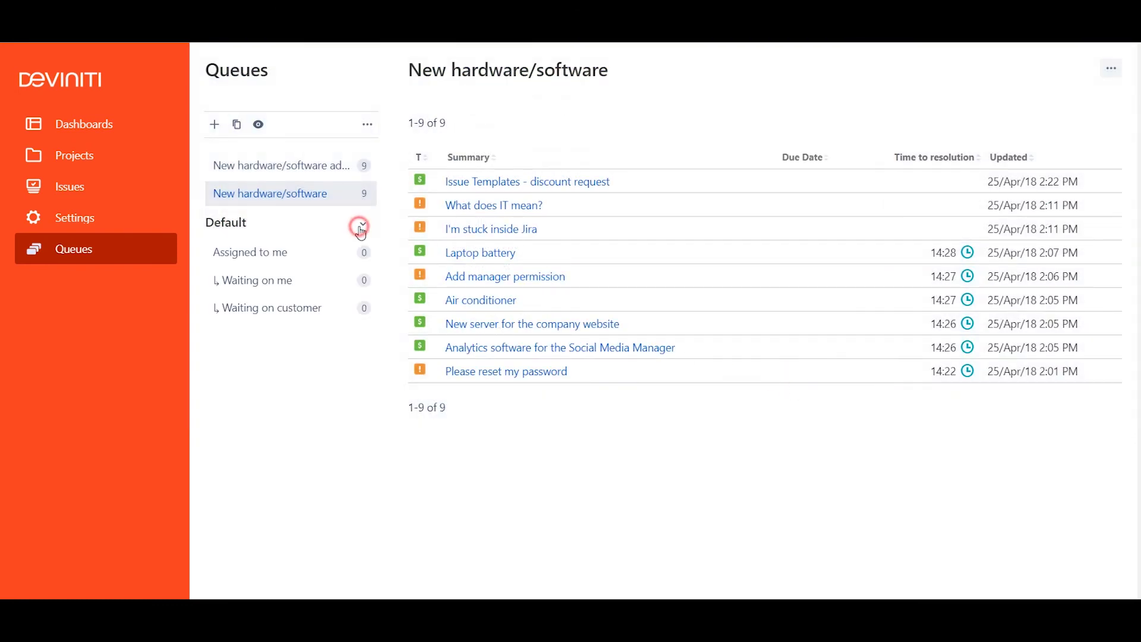
left_click(478, 157)
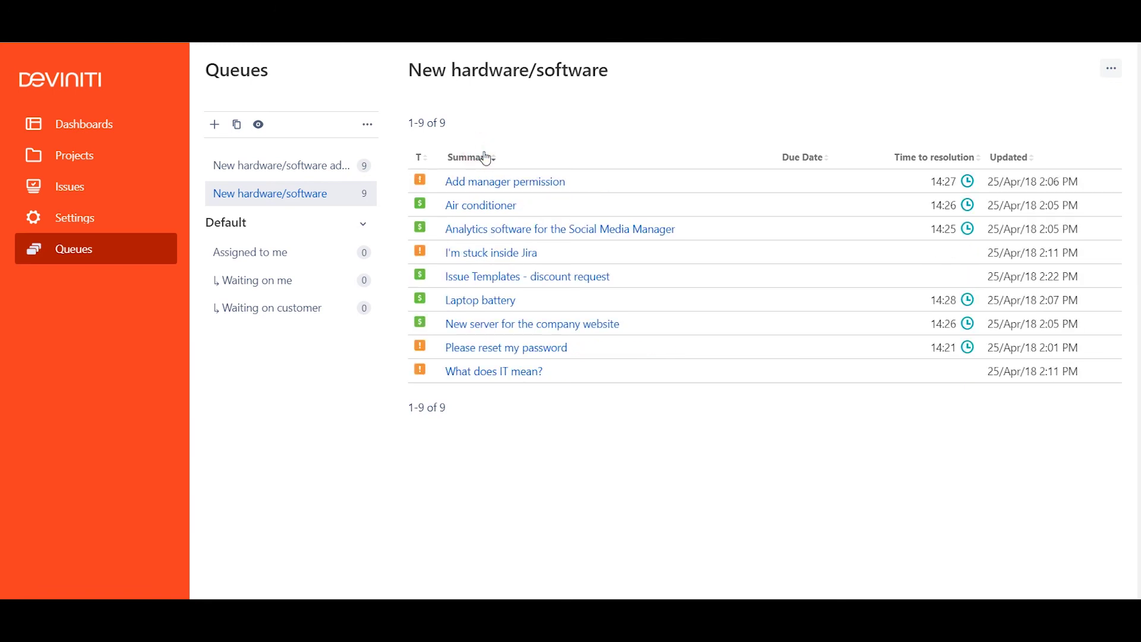